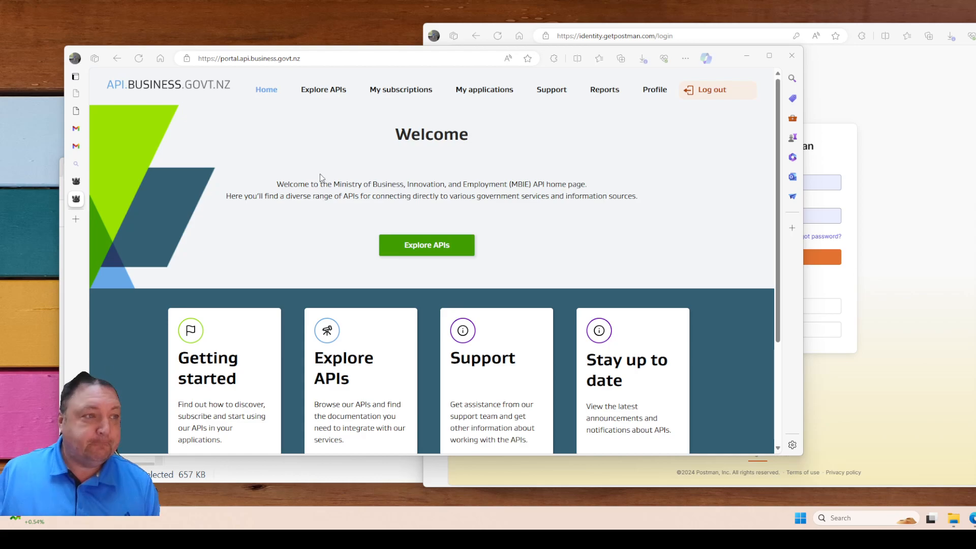
pyautogui.moveTo(242, 59); pyautogui.dragTo(304, 59)
pyautogui.click(327, 63)
pyautogui.moveTo(242, 59); pyautogui.dragTo(351, 54)
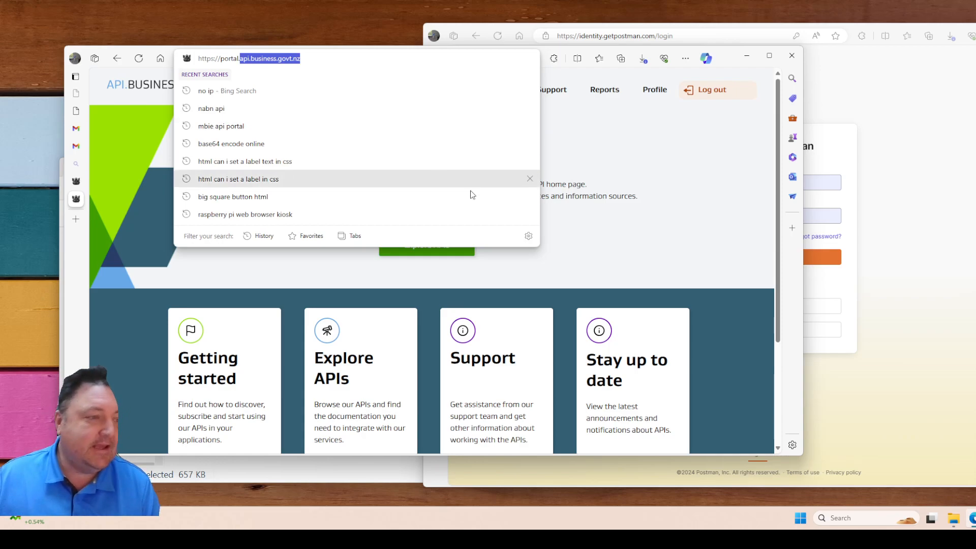
pyautogui.click(601, 177)
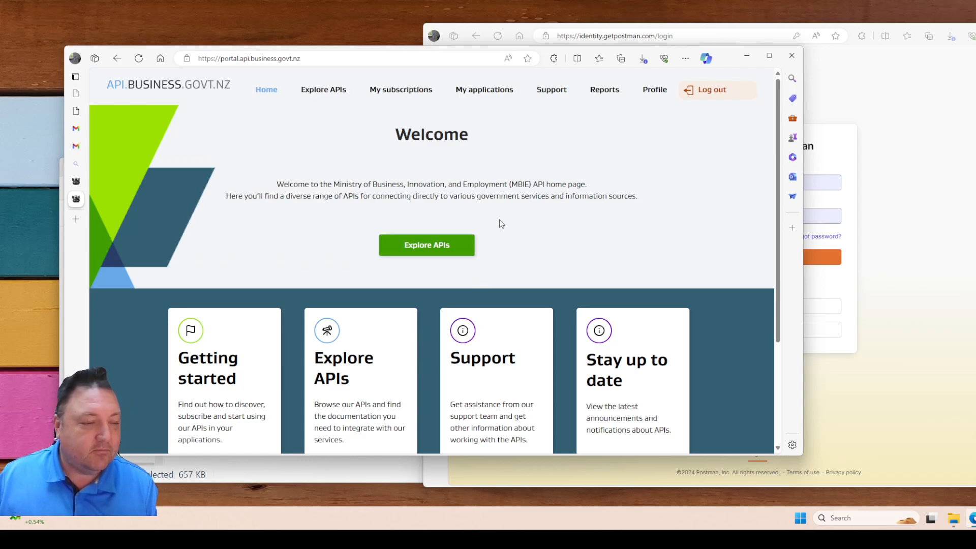
# Browse the API catalogue to NZBN and open the NZBN - v5 API details.
pyautogui.click(442, 246)
pyautogui.scroll(-5, 444, 250)
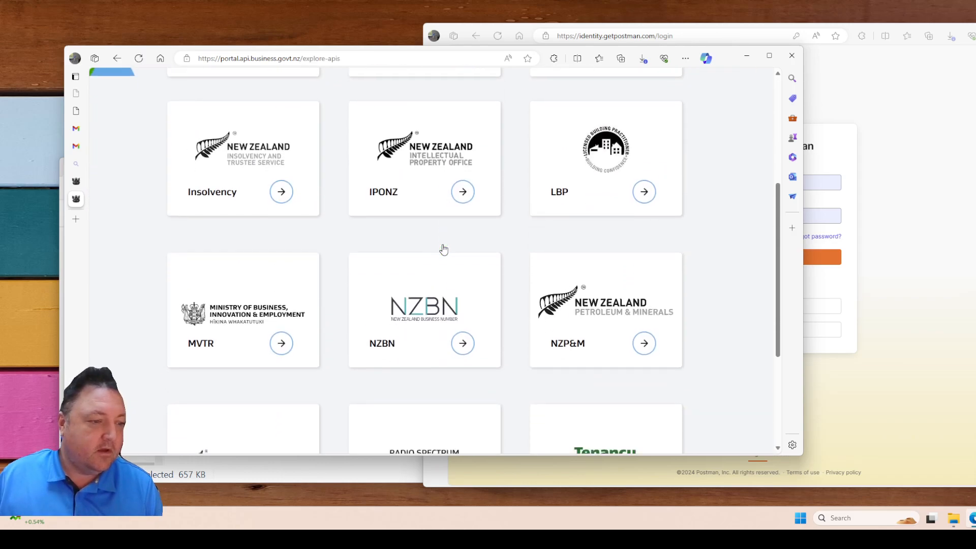
pyautogui.click(463, 343)
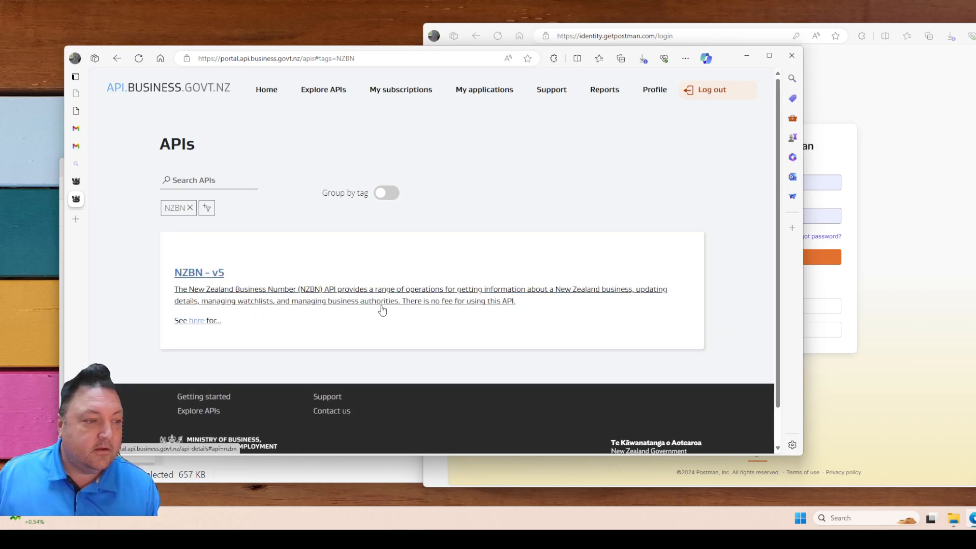
pyautogui.click(198, 271)
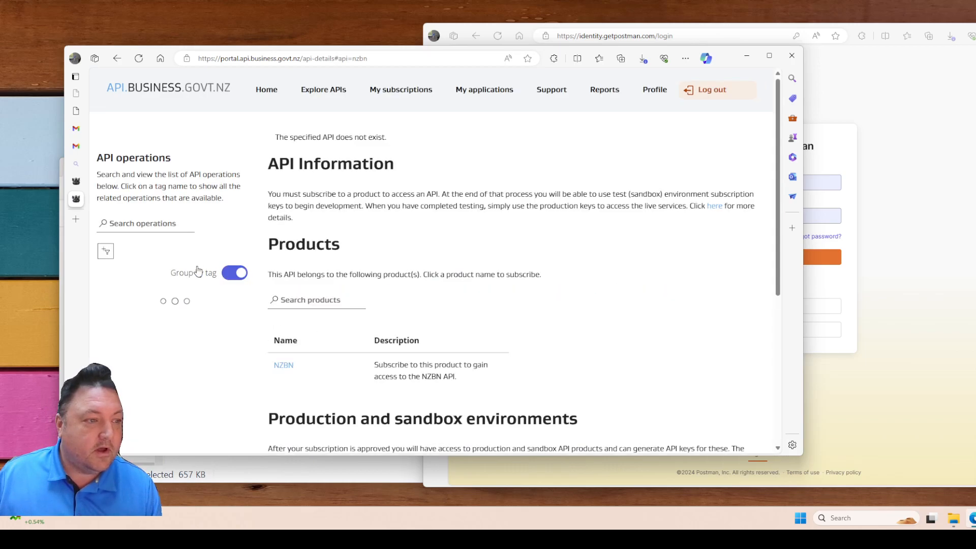
# Review the NZBN API's environment addresses, request parameters and available API definition formats.
pyautogui.scroll(-5, 612, 331)
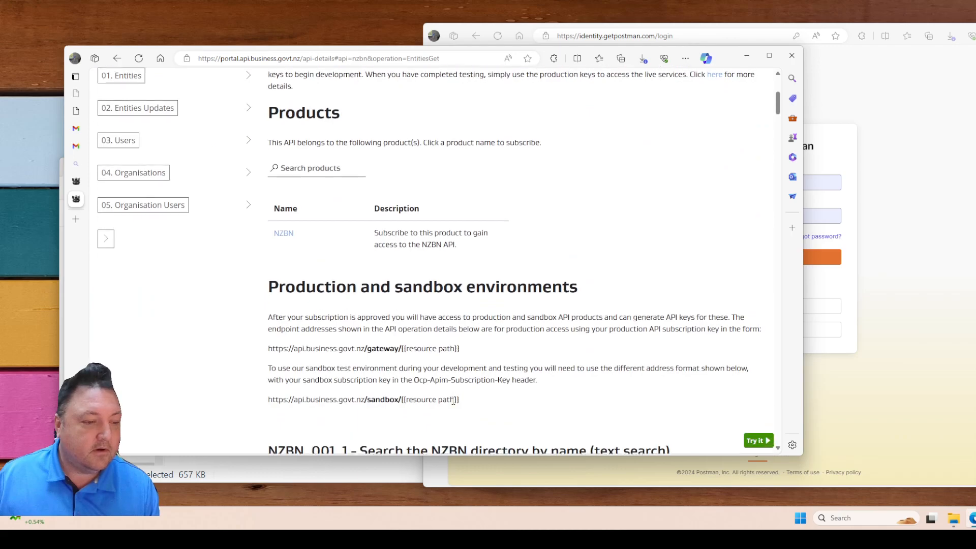
pyautogui.scroll(-6, 755, 347)
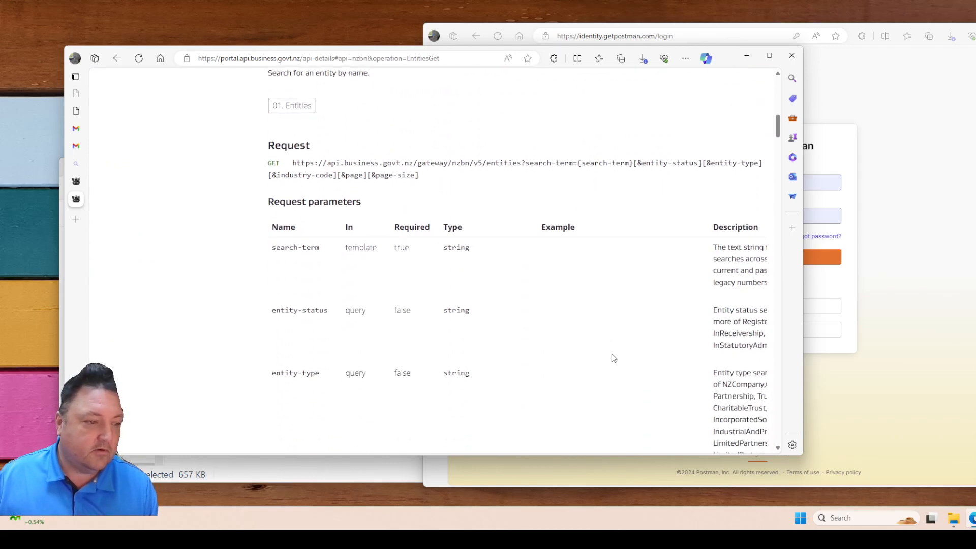
pyautogui.scroll(10, 652, 355)
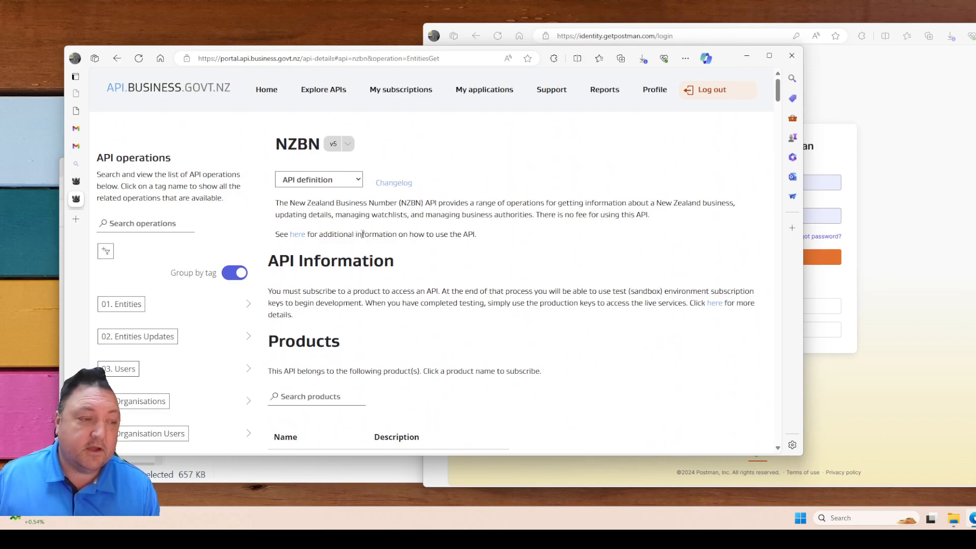
pyautogui.click(353, 180)
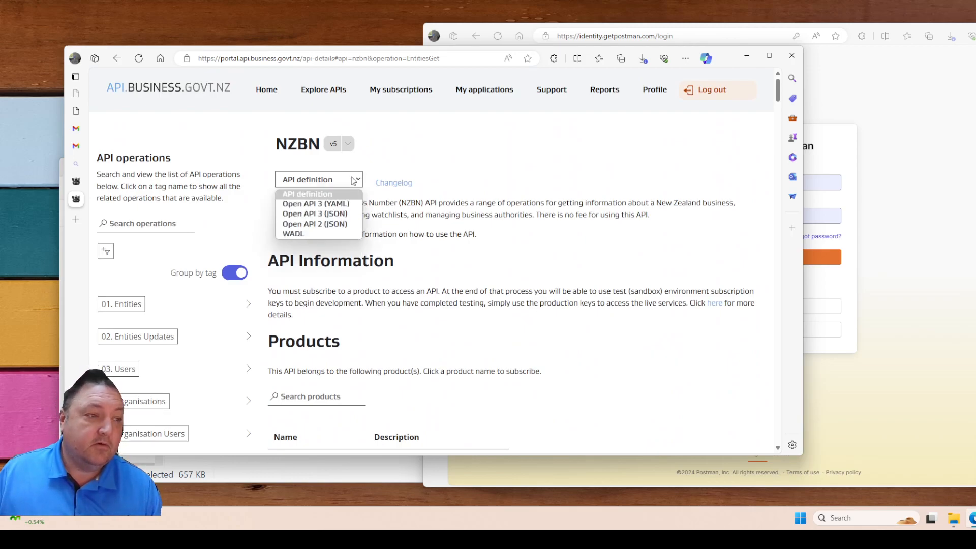
pyautogui.click(381, 339)
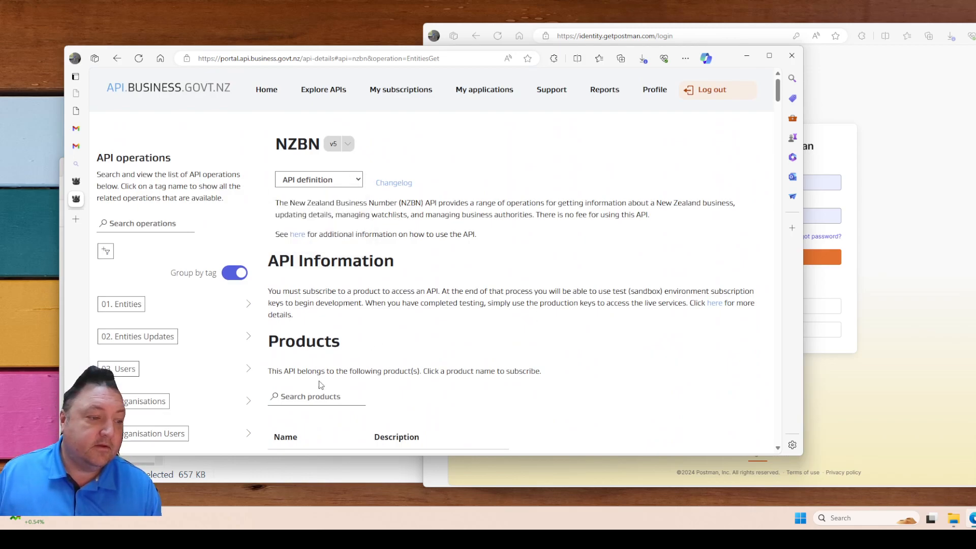
# Start a new subscription to the NZBN product.
pyautogui.scroll(-1, 319, 386)
pyautogui.scroll(-1, 331, 344)
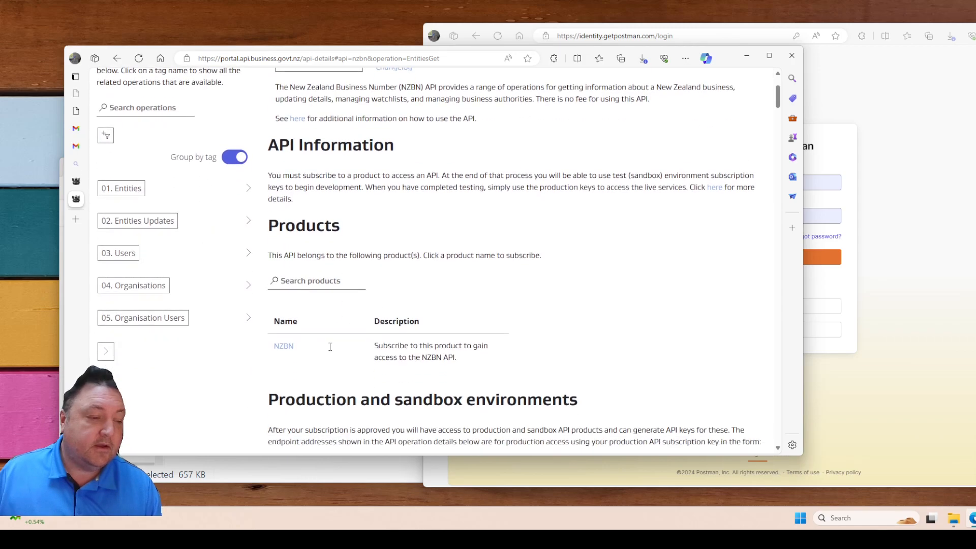
pyautogui.click(284, 347)
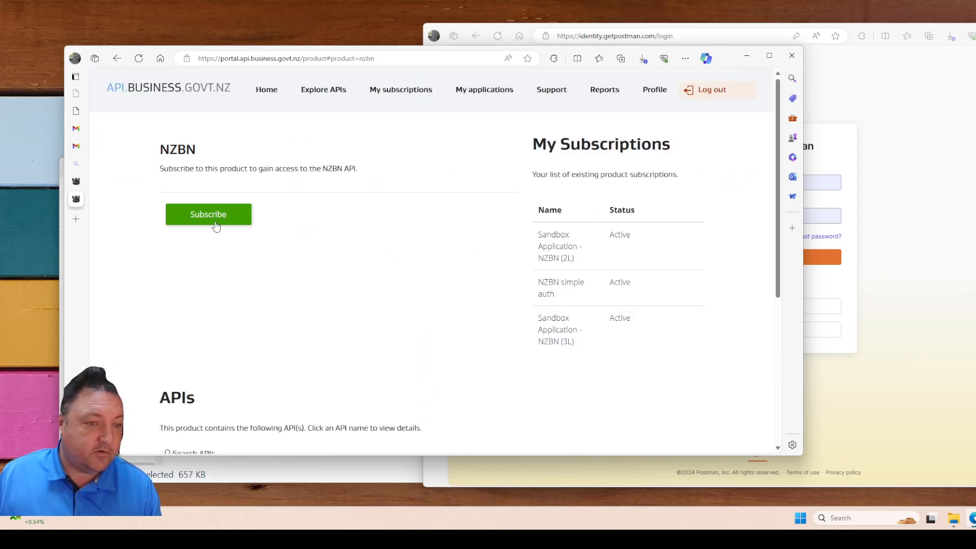
pyautogui.click(216, 225)
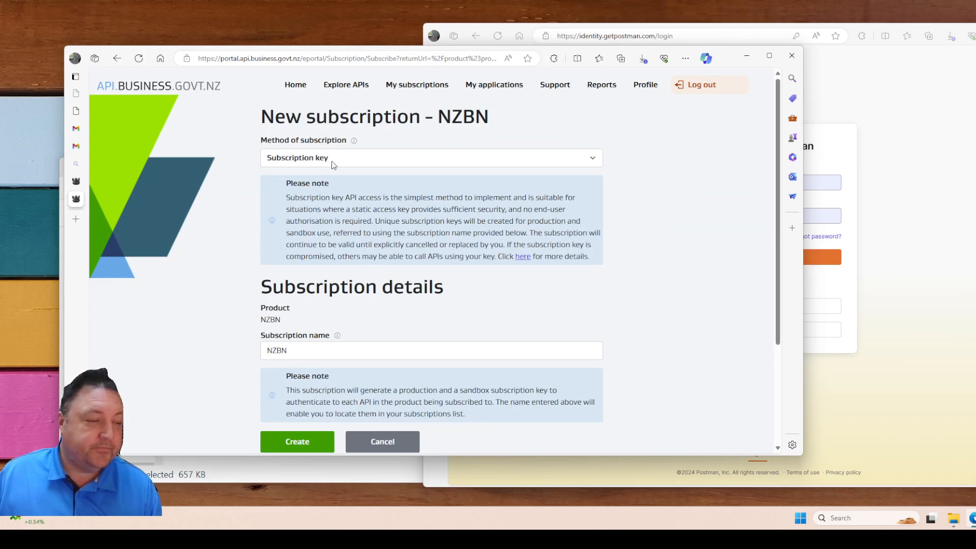
# Fill in the subscription form with the Subscription key method and the name NZBN simple auth, and return to the API details without creating it.
pyautogui.click(335, 159)
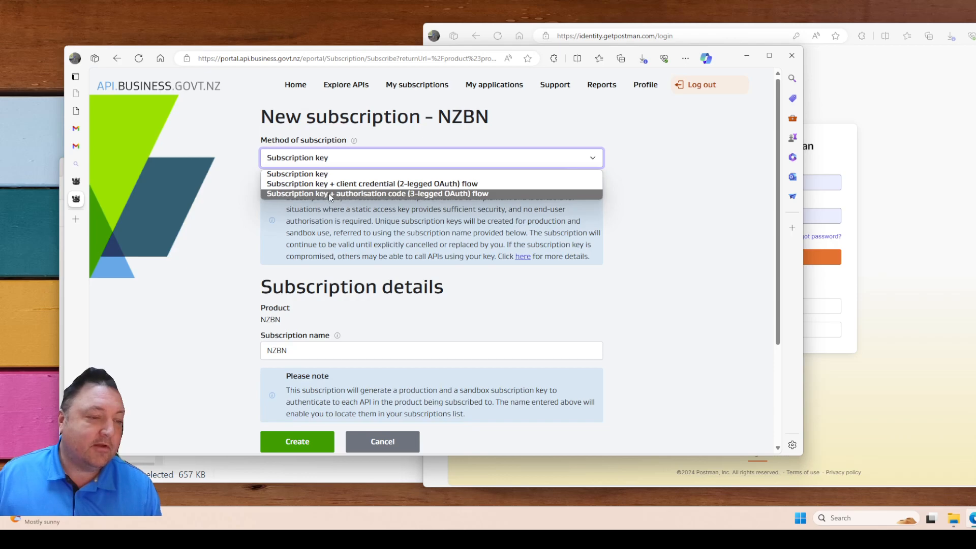
pyautogui.click(328, 174)
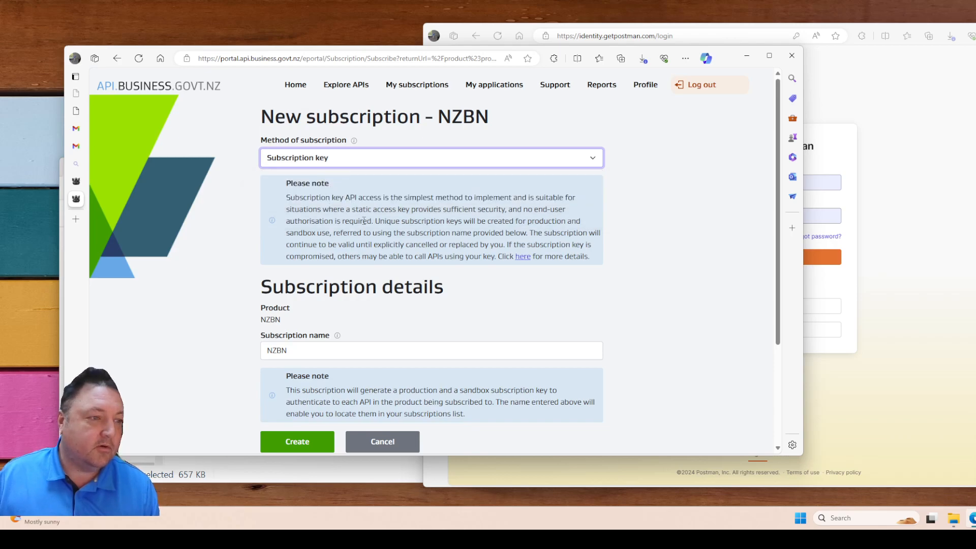
pyautogui.click(346, 349)
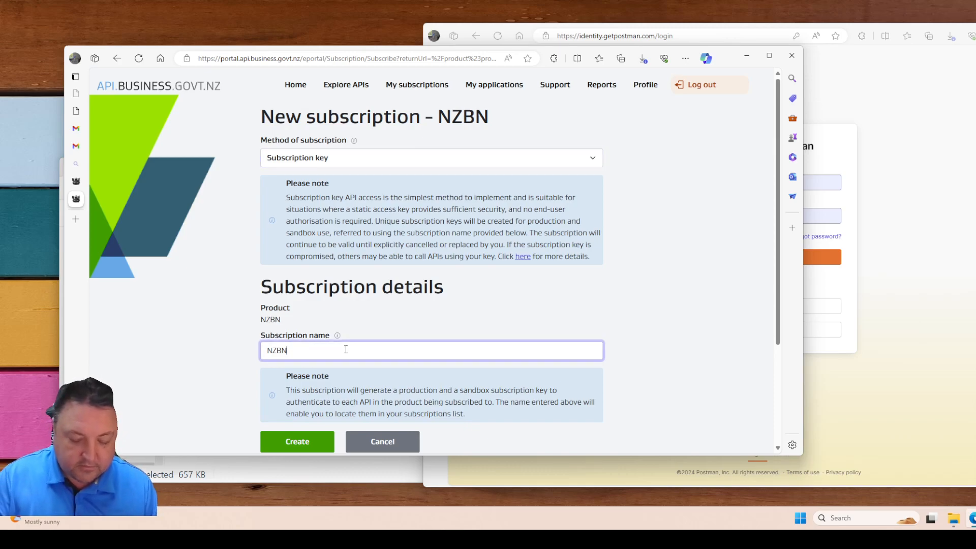
pyautogui.write('simop')
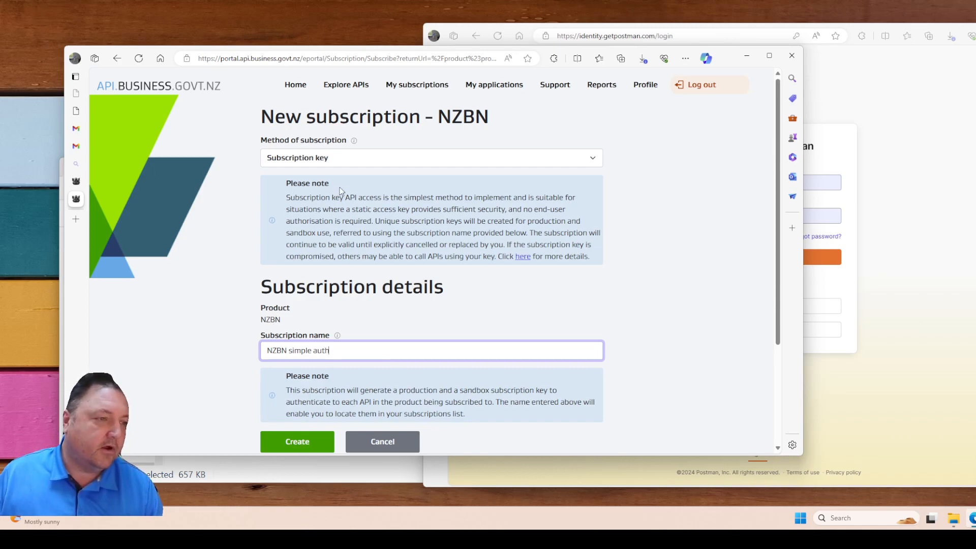
pyautogui.click(119, 60)
pyautogui.click(118, 59)
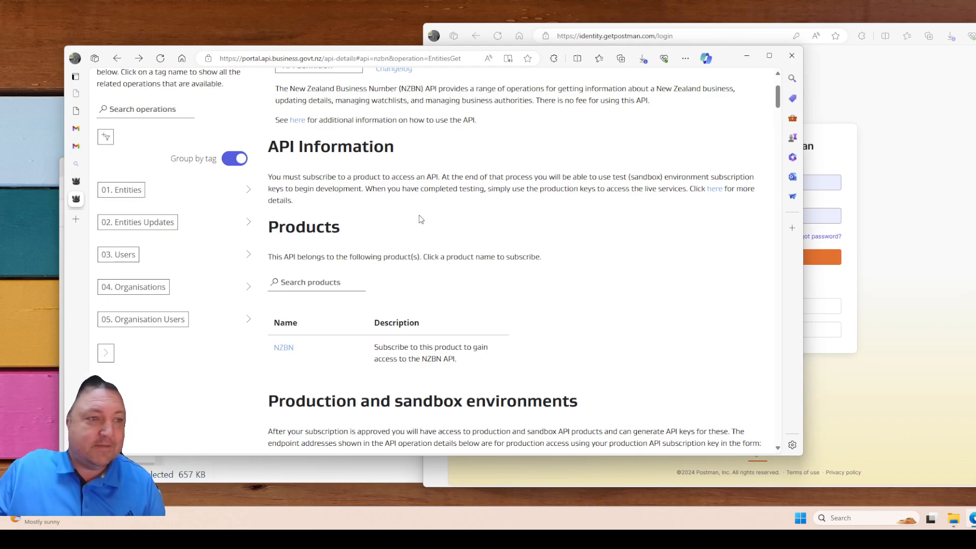
# Download the NZBN API definition in Open API 3 (YAML) format.
pyautogui.scroll(2, 434, 213)
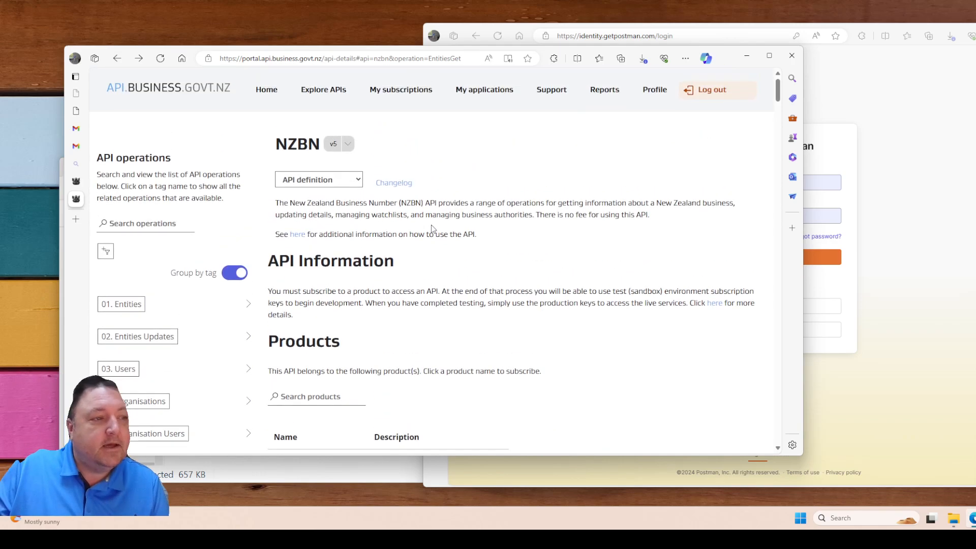
pyautogui.click(352, 182)
pyautogui.click(342, 204)
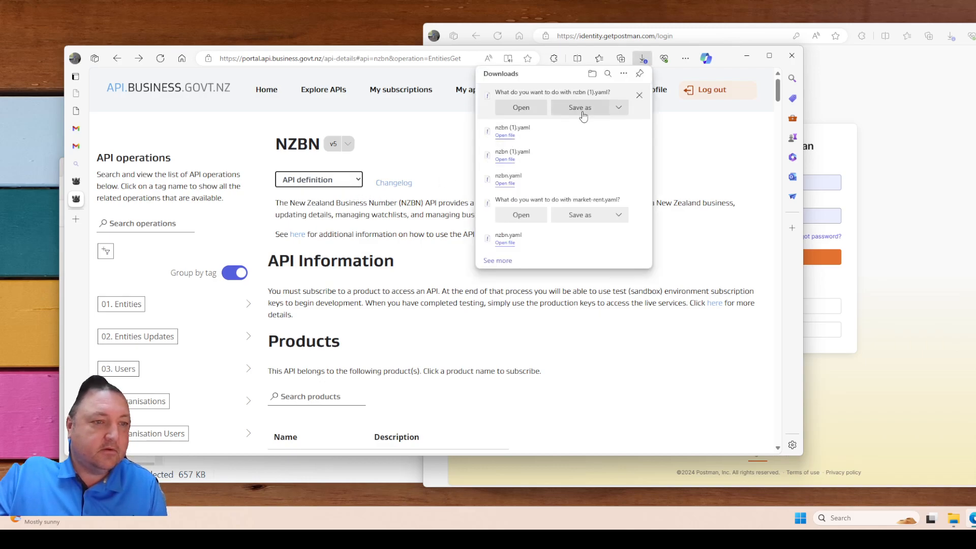
# Save the downloaded definition as nzbn 2.yaml in the demos folder and show the file in its folder.
pyautogui.click(582, 111)
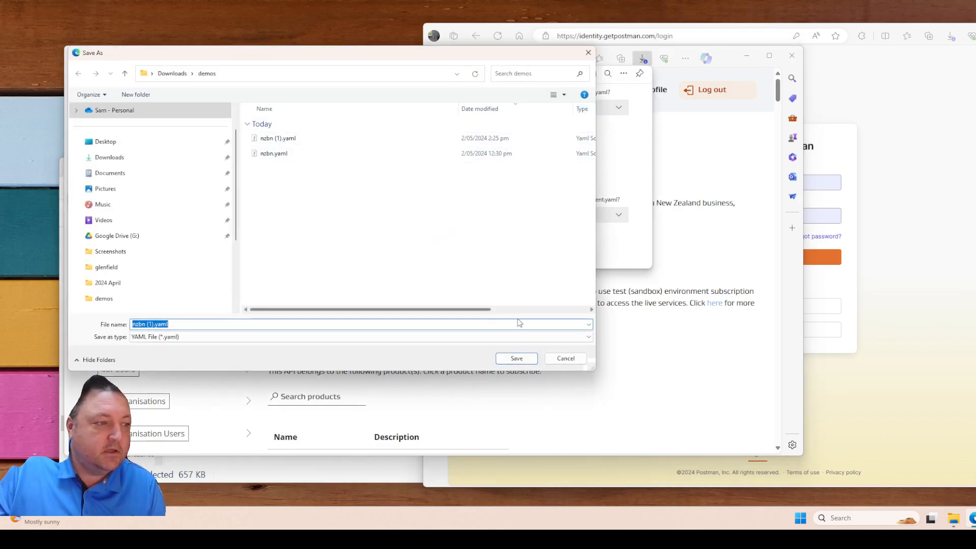
pyautogui.click(154, 324)
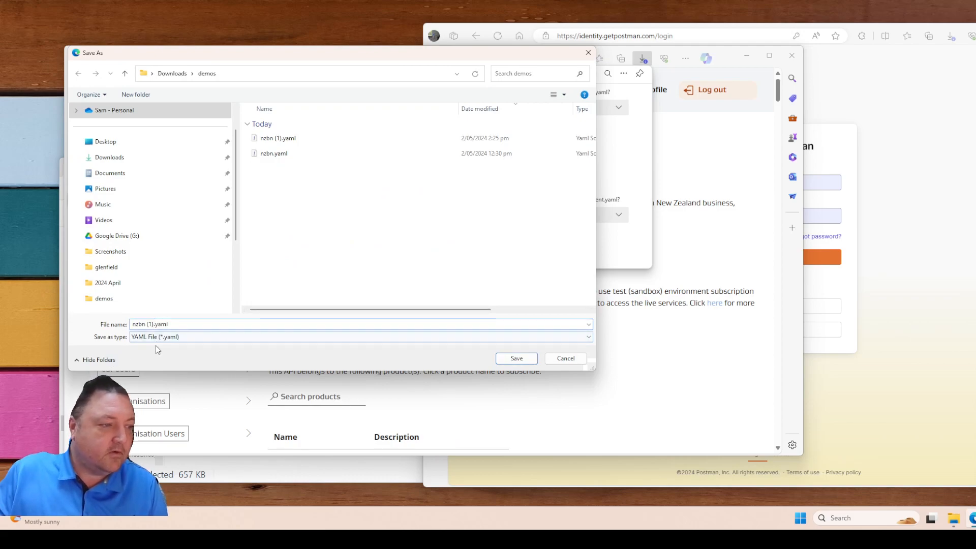
pyautogui.press('BackSpace')
pyautogui.press('BackSpace')
pyautogui.press('BackSpace')
pyautogui.write('2')
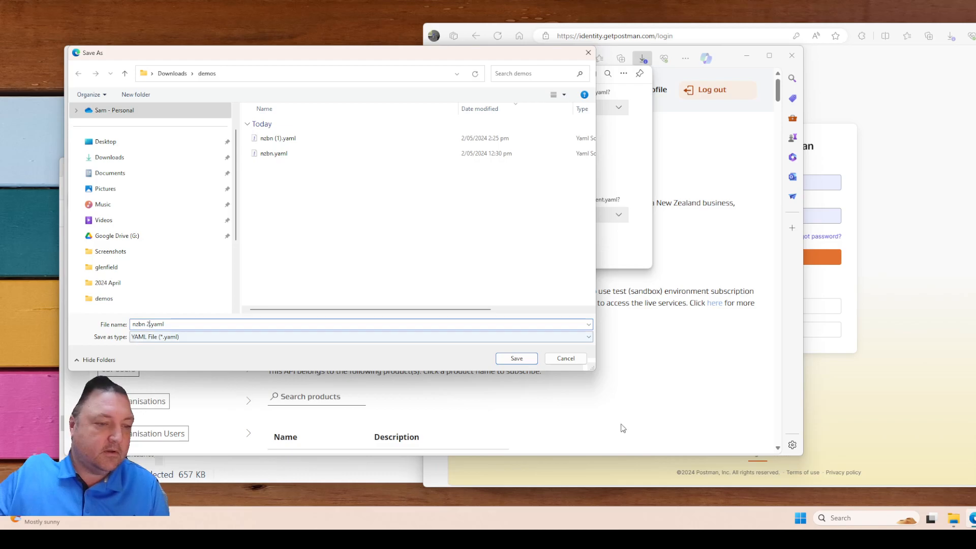
pyautogui.click(523, 360)
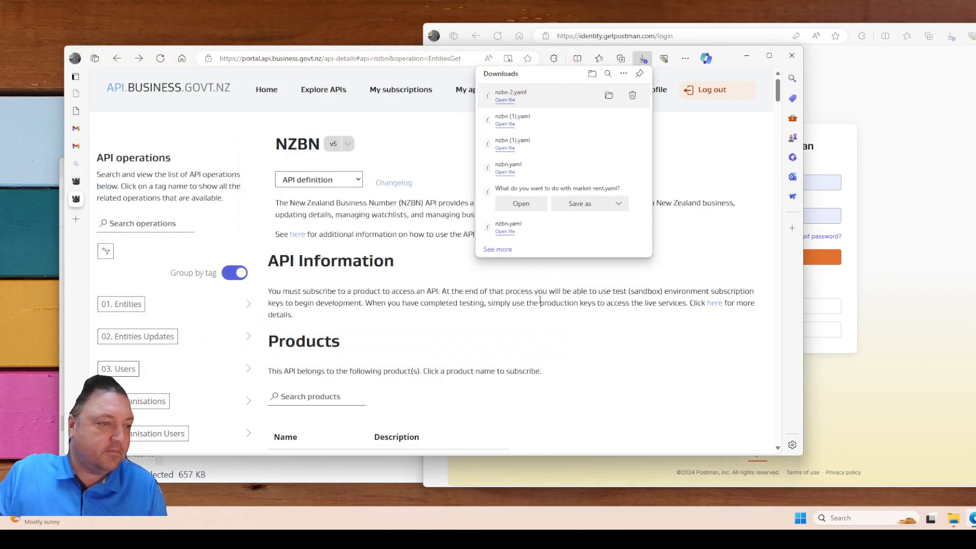
pyautogui.click(609, 95)
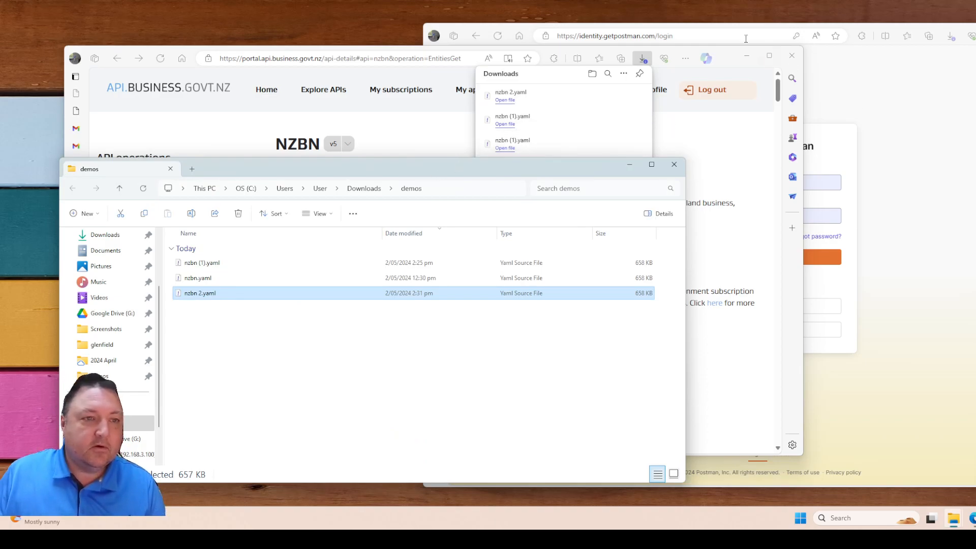
# Switch to the Postman browser window, go to postman.com and sign in with the prefilled credentials.
pyautogui.click(698, 37)
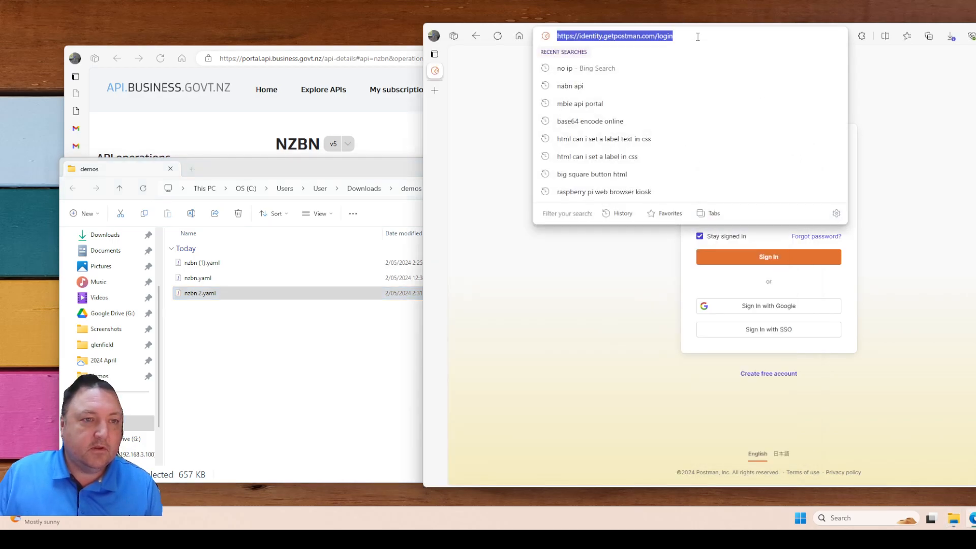
pyautogui.click(484, 148)
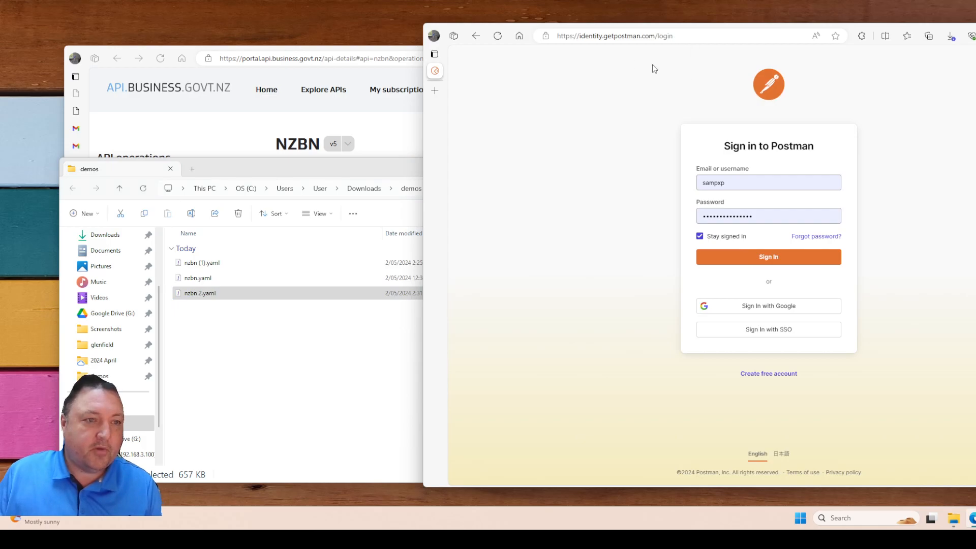
pyautogui.click(671, 36)
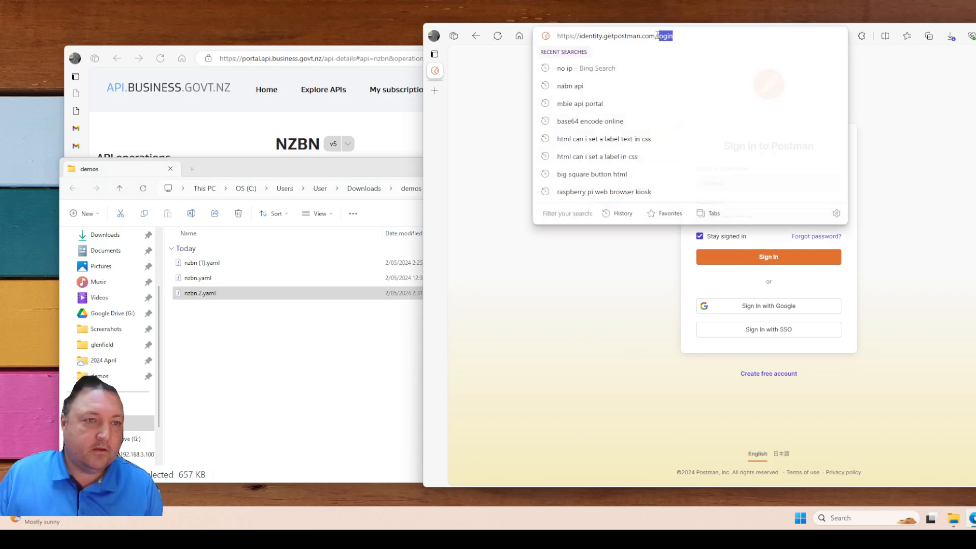
pyautogui.write('postm')
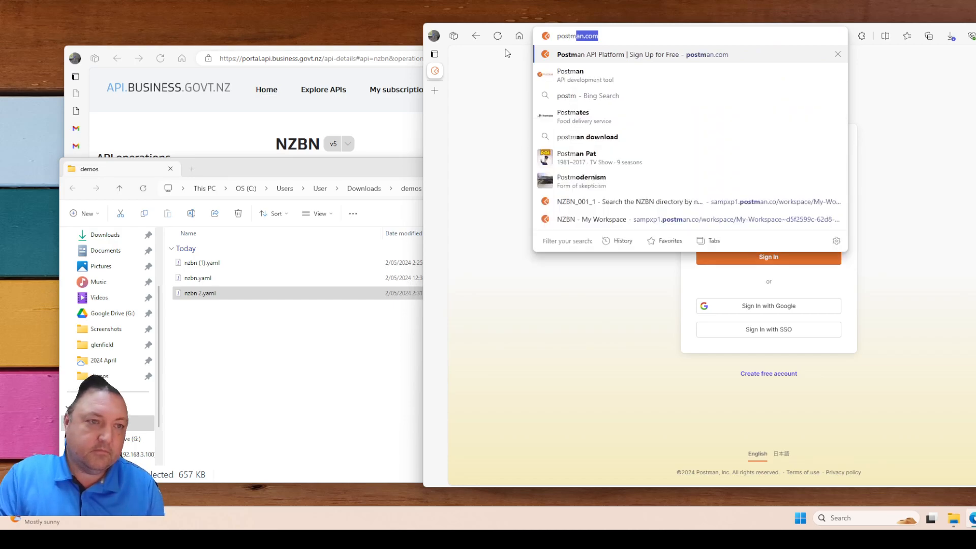
pyautogui.press('Return')
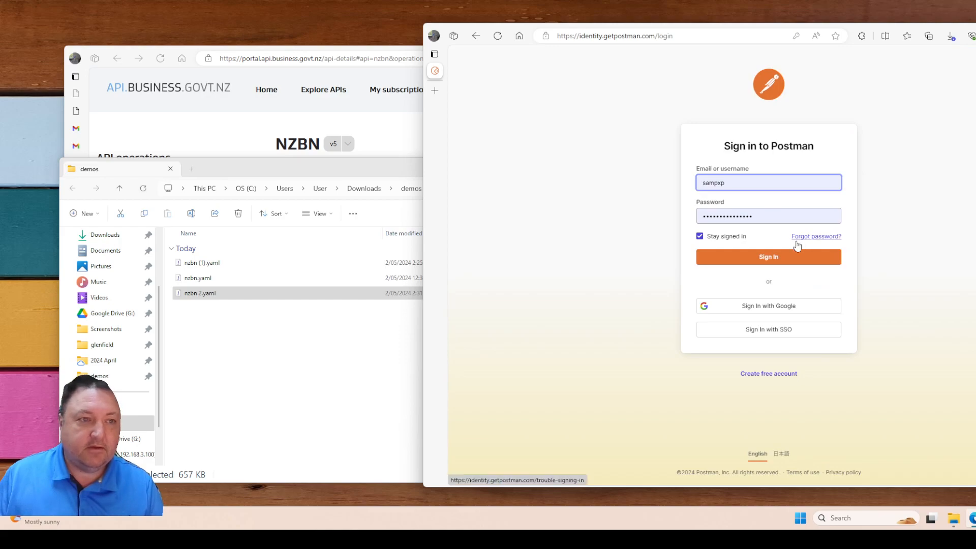
pyautogui.click(776, 256)
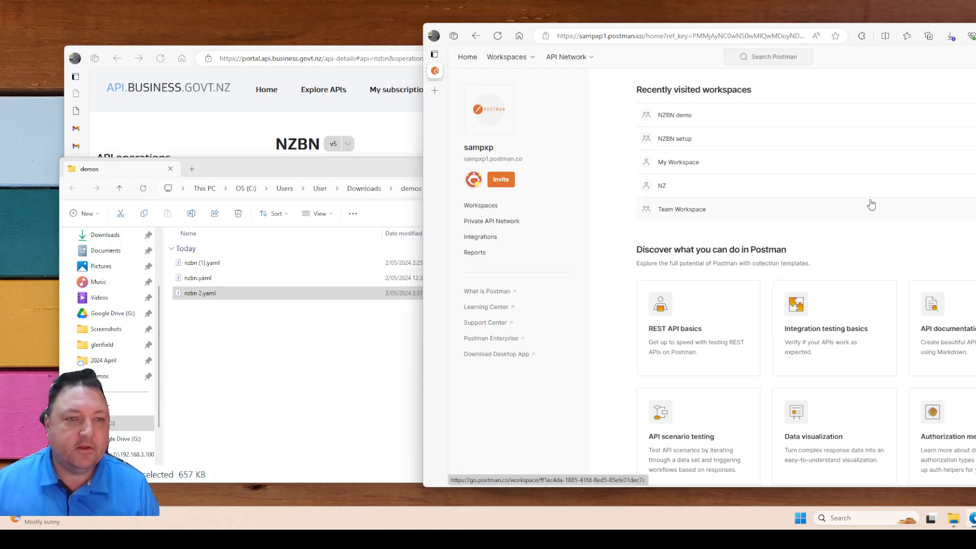
# Open the NZBN demo workspace from the recently visited workspaces.
pyautogui.click(527, 57)
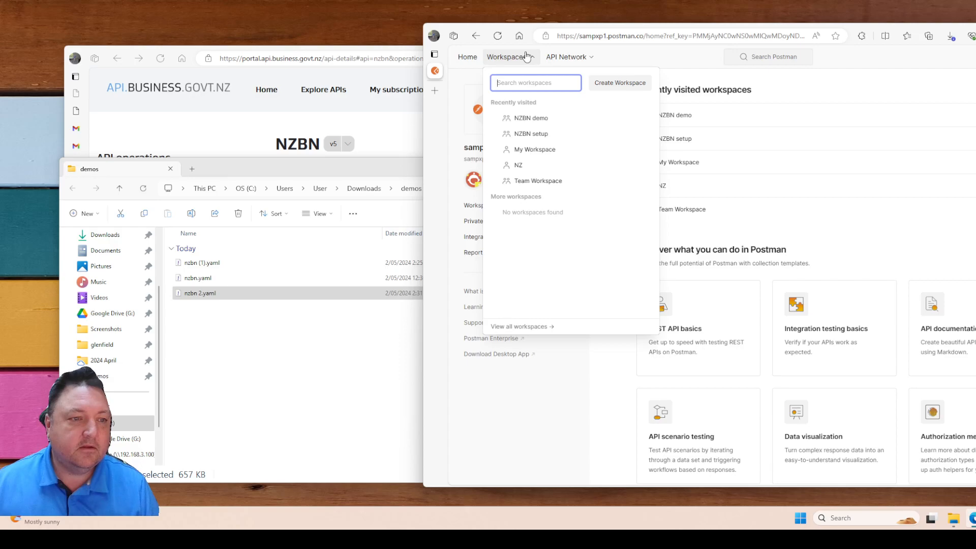
pyautogui.click(960, 236)
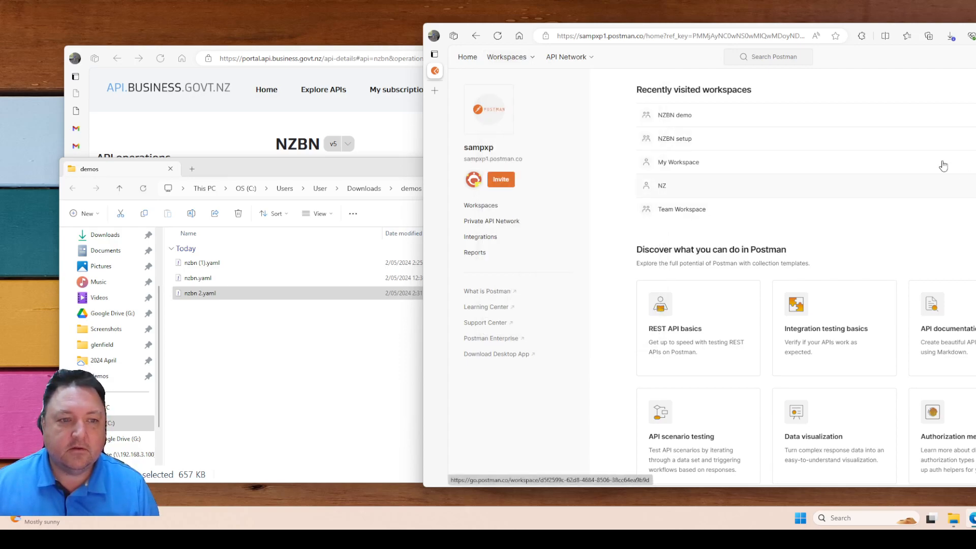
pyautogui.click(830, 122)
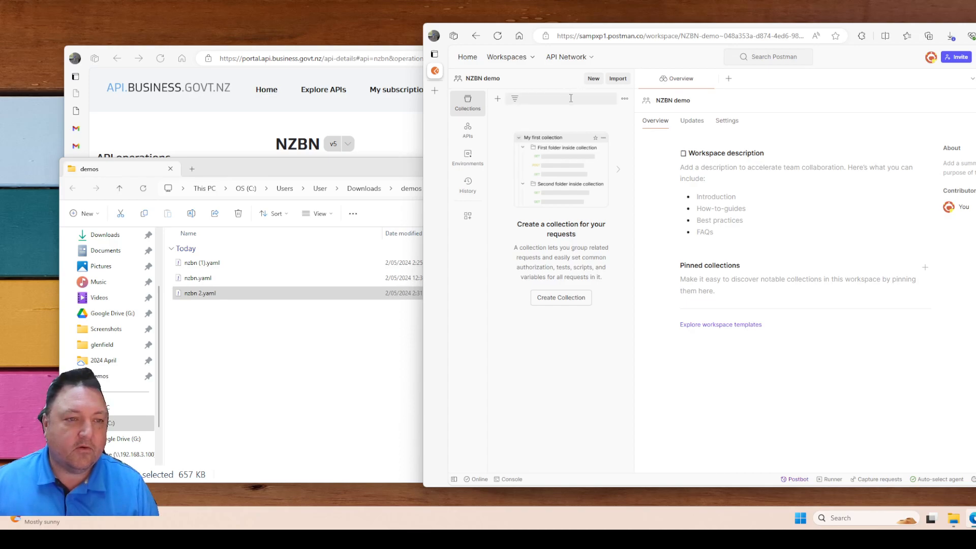
# Import nzbn 2.yaml from the demos folder into the NZBN demo workspace as OpenAPI 3.0 with a Postman Collection.
pyautogui.click(592, 80)
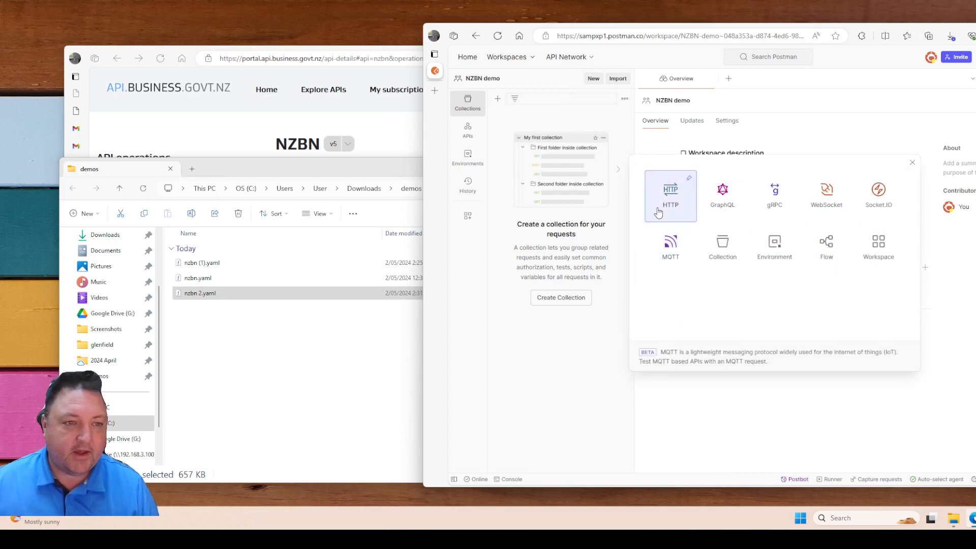
pyautogui.click(620, 127)
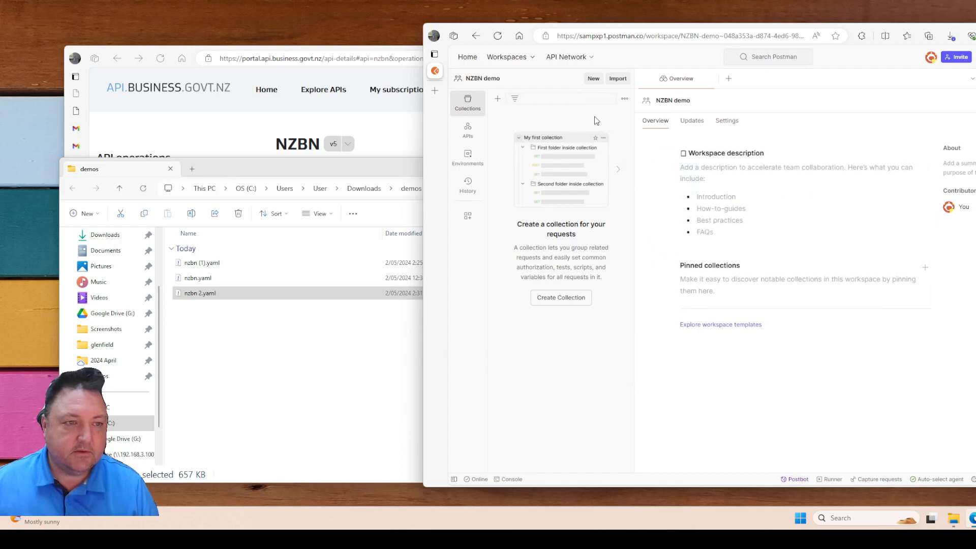
pyautogui.click(618, 78)
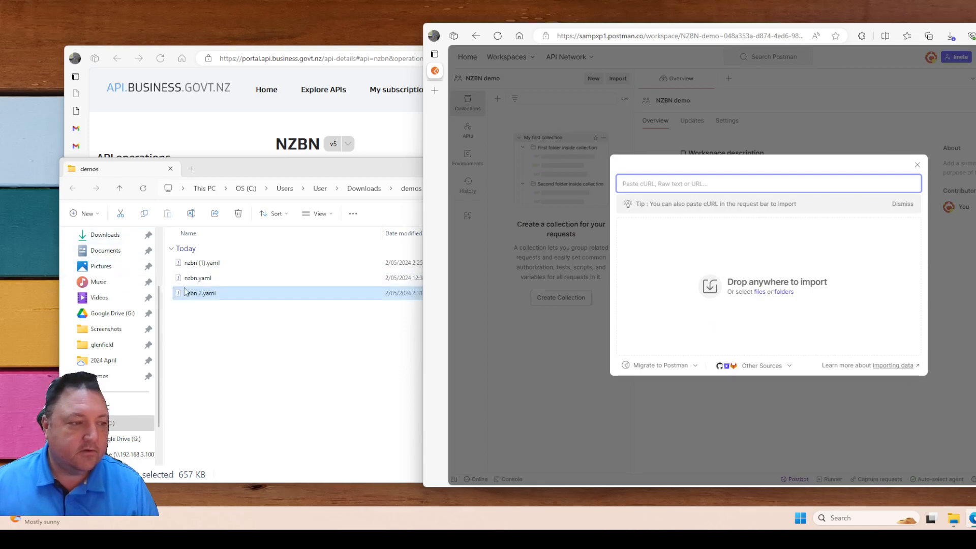
pyautogui.moveTo(198, 293); pyautogui.dragTo(685, 271)
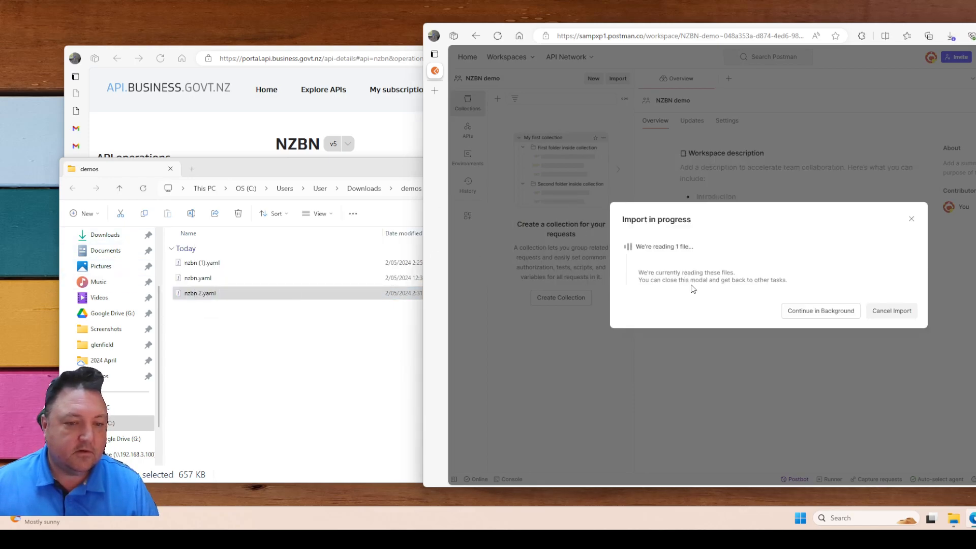
pyautogui.click(675, 278)
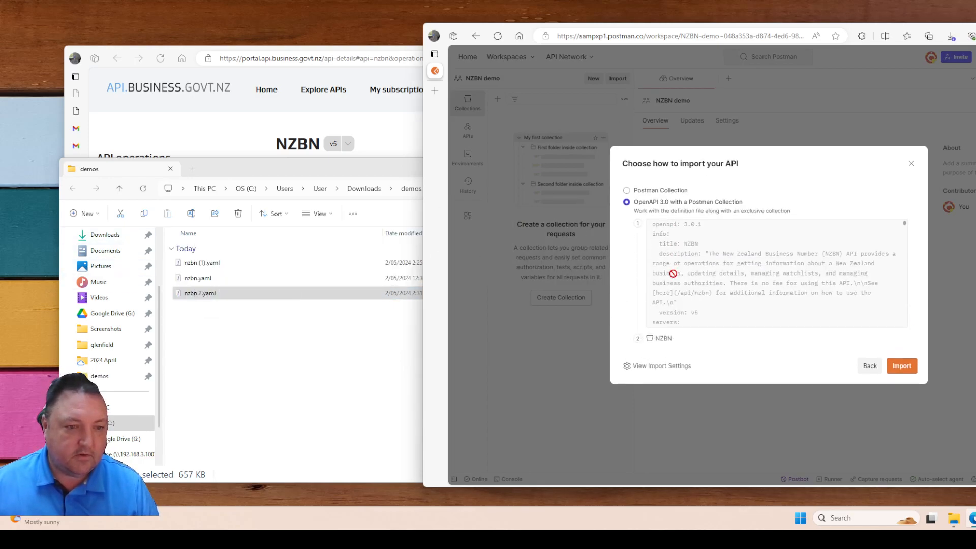
pyautogui.click(903, 366)
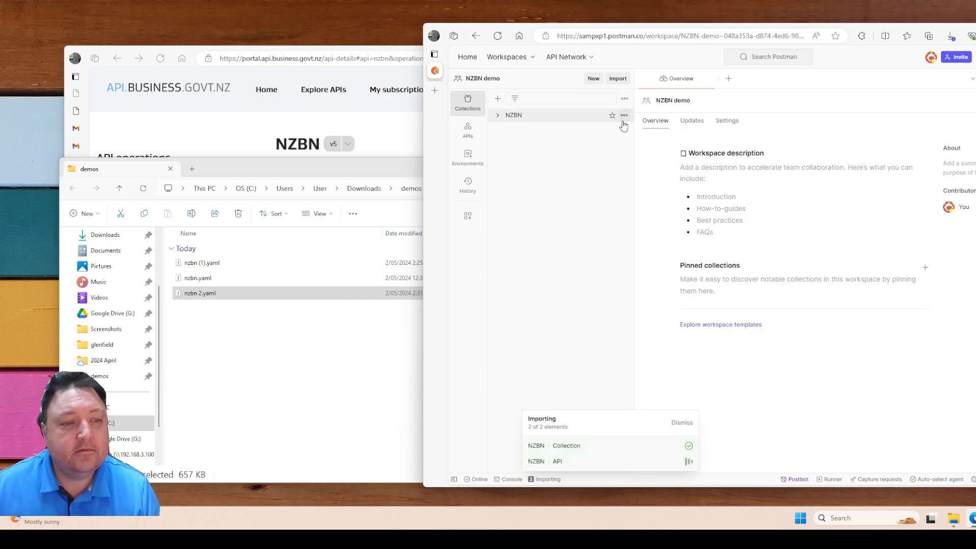
# Browse the imported NZBN collection, examining its entities, changes, organisation-parts and watchlists folders.
pyautogui.click(499, 116)
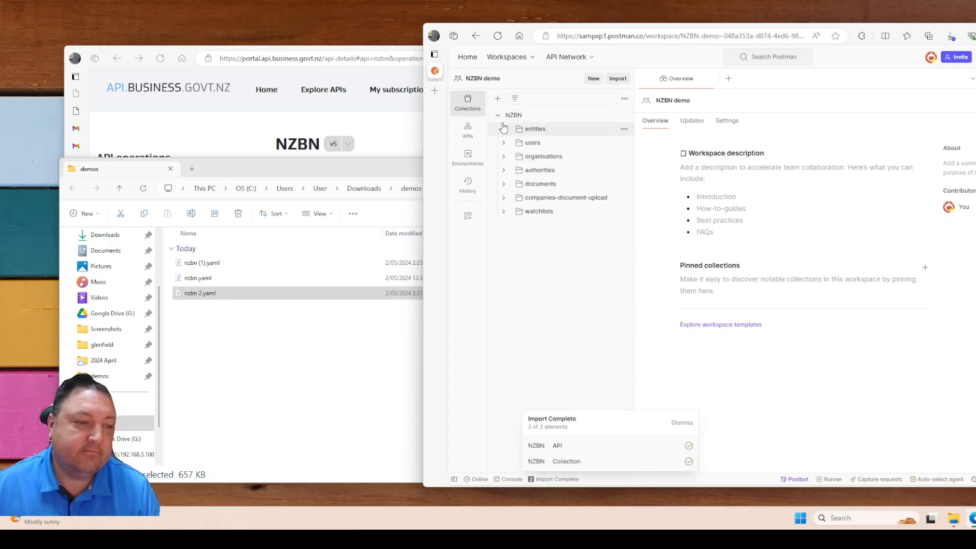
pyautogui.click(509, 130)
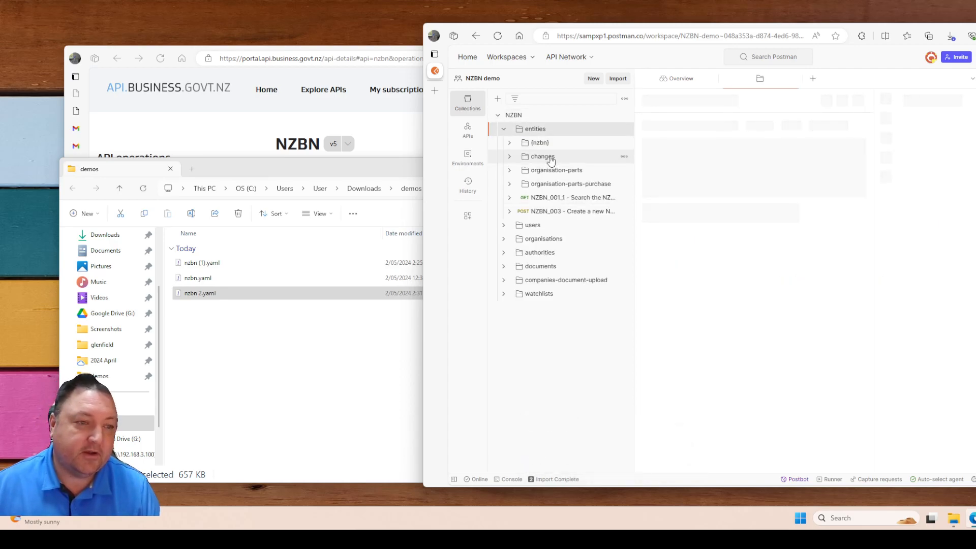
pyautogui.click(510, 157)
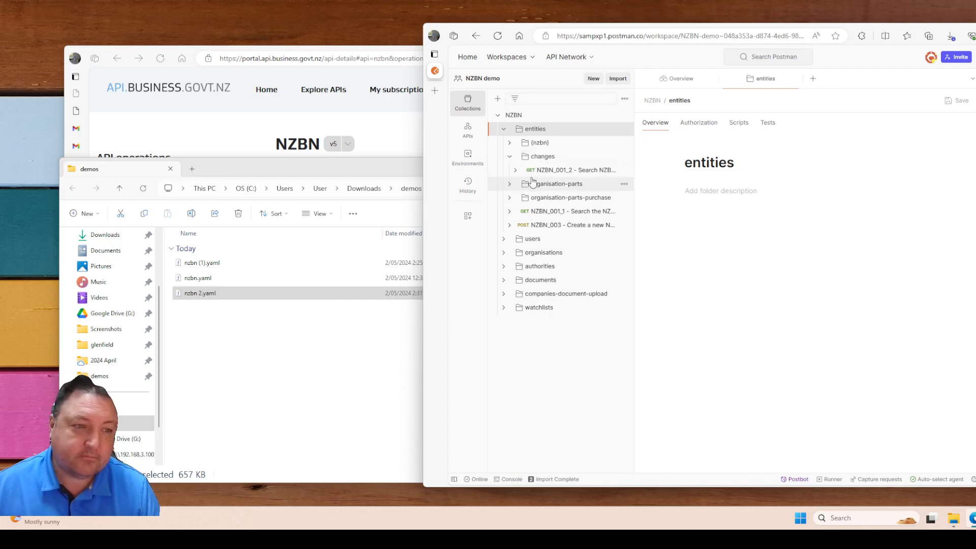
pyautogui.click(510, 184)
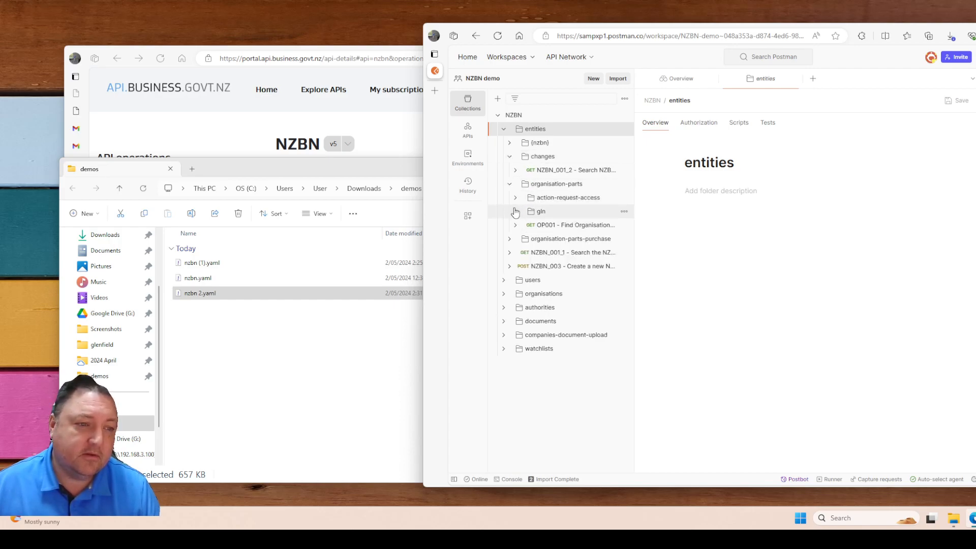
pyautogui.click(510, 159)
pyautogui.click(509, 169)
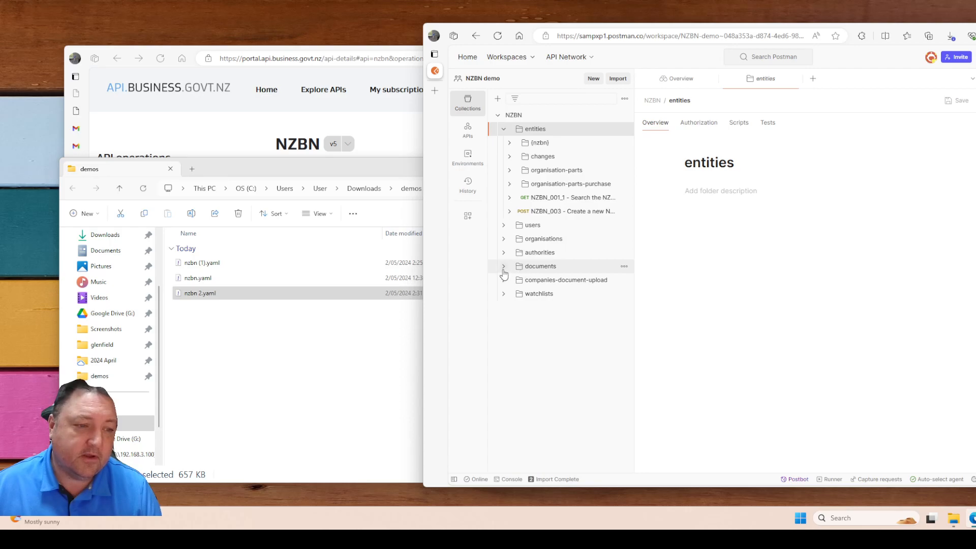
pyautogui.click(503, 295)
pyautogui.click(503, 293)
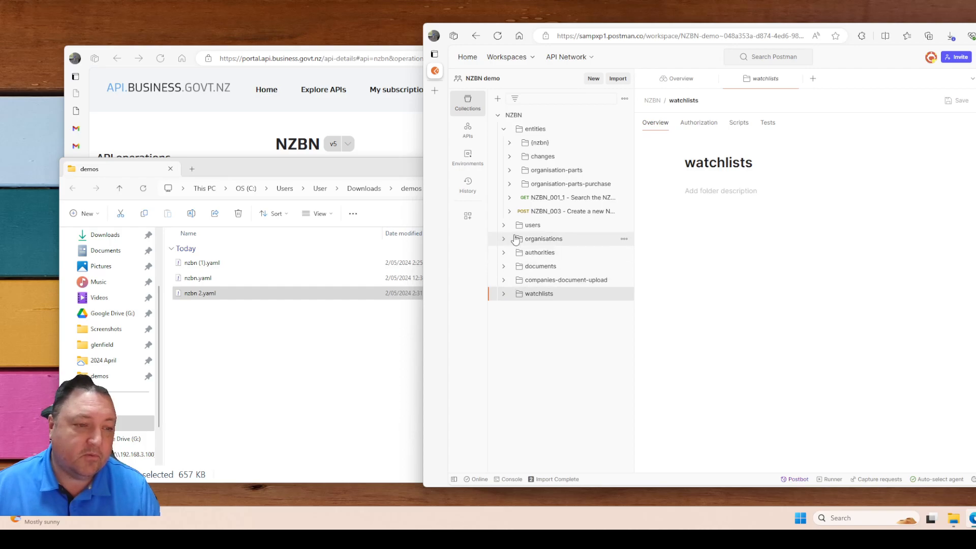
# Open the NZBN_001_1 directory search by name request in entities, send it and examine the response message.
pyautogui.click(561, 203)
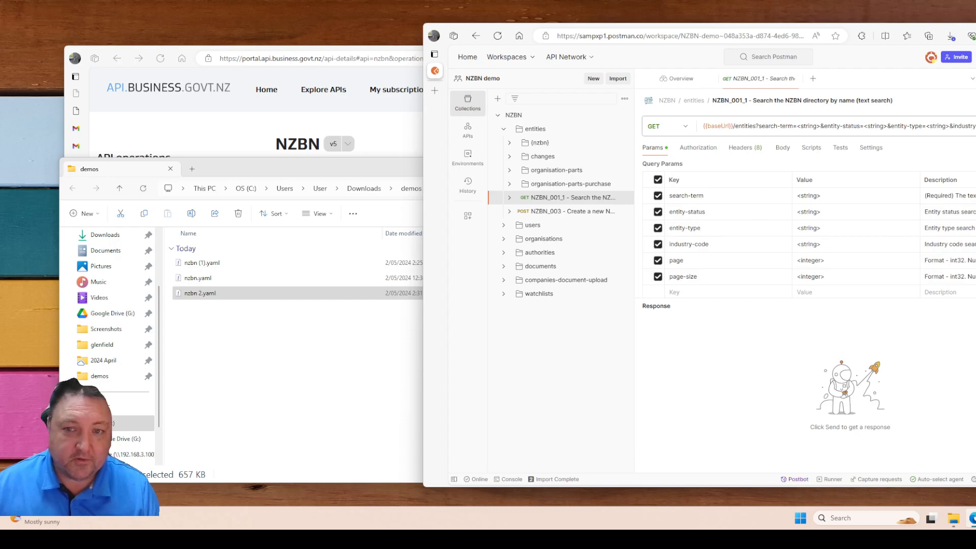
pyautogui.hotkey('ctrl', 'Return')
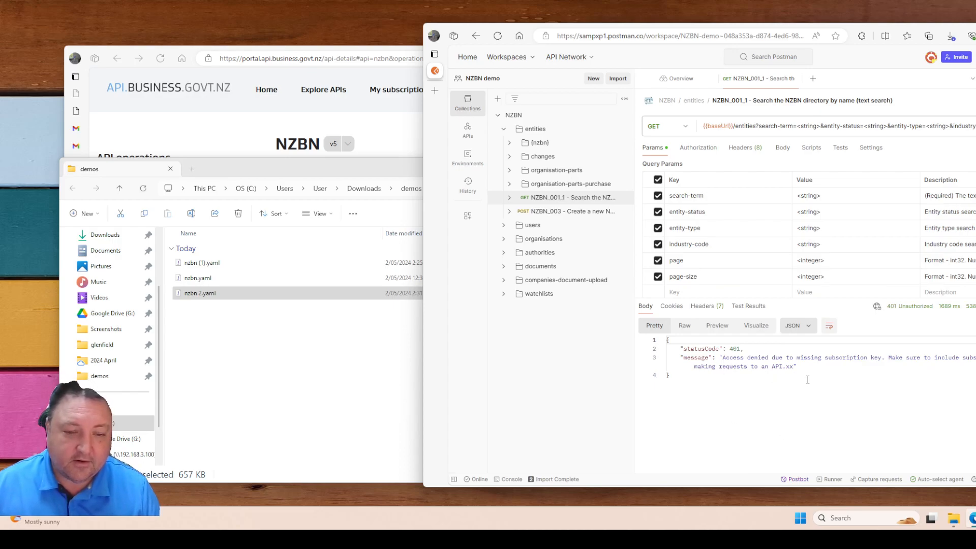
pyautogui.moveTo(828, 366); pyautogui.dragTo(724, 357)
pyautogui.click(741, 367)
pyautogui.doubleClick(741, 367)
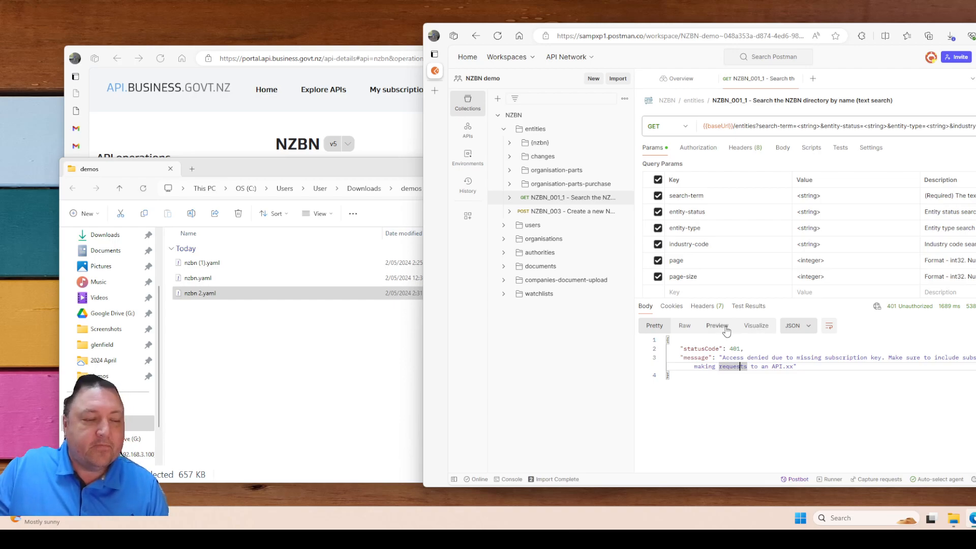
# Switch to the API portal browser window and open the Subscriber key article on its support site at the Calling an API section.
pyautogui.click(219, 128)
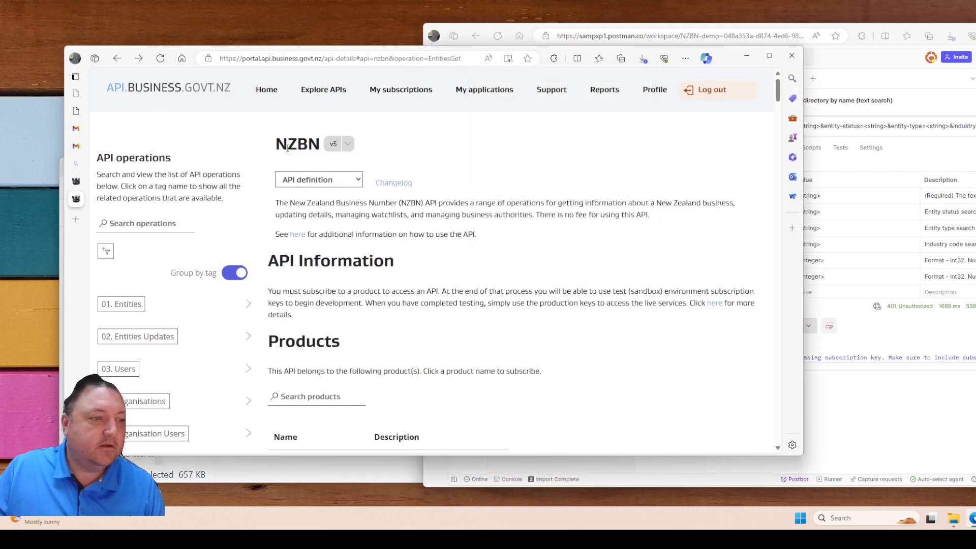
pyautogui.click(542, 91)
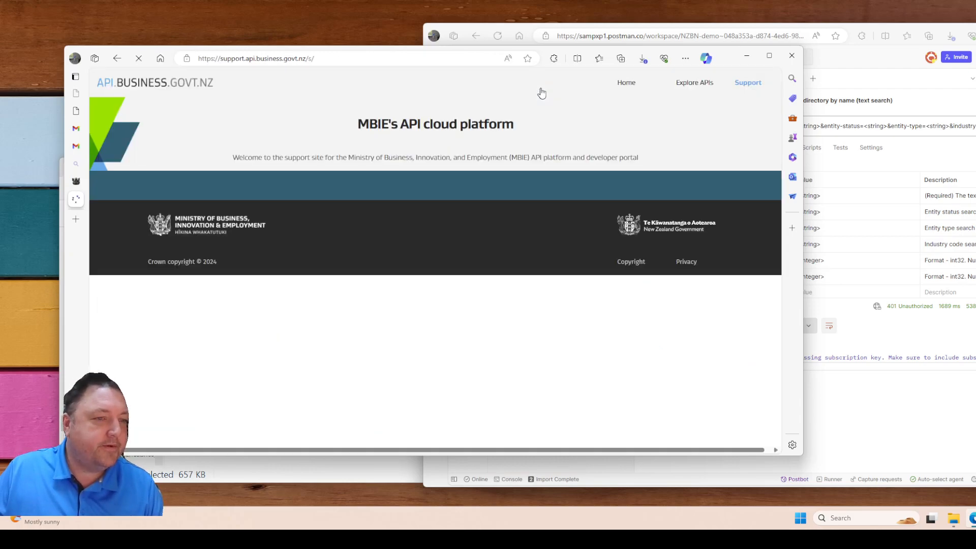
pyautogui.click(203, 272)
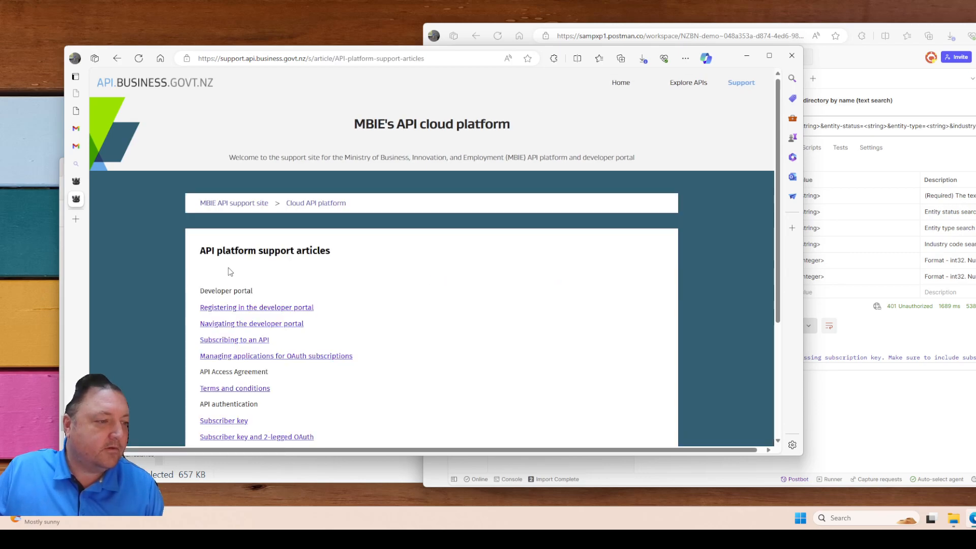
pyautogui.scroll(-3, 236, 275)
pyautogui.click(232, 257)
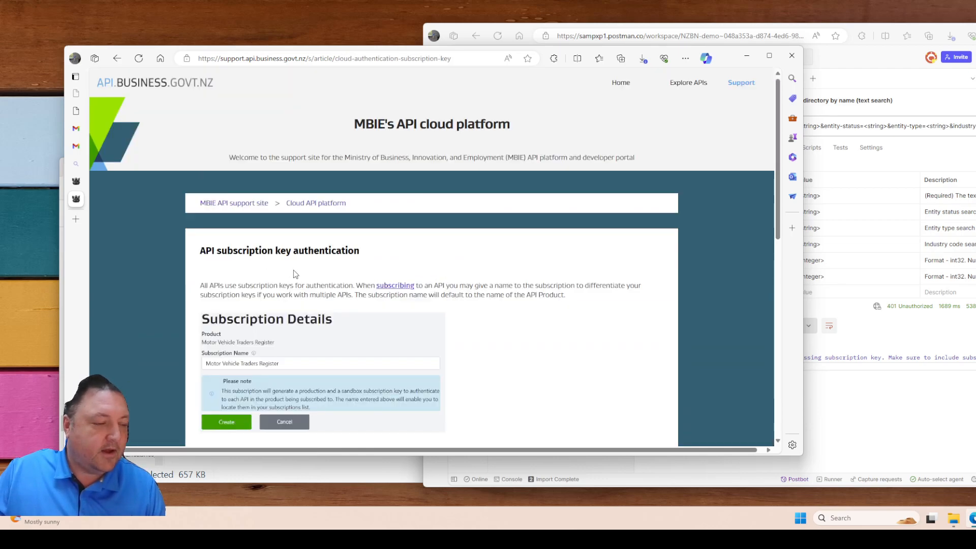
pyautogui.scroll(-7, 299, 275)
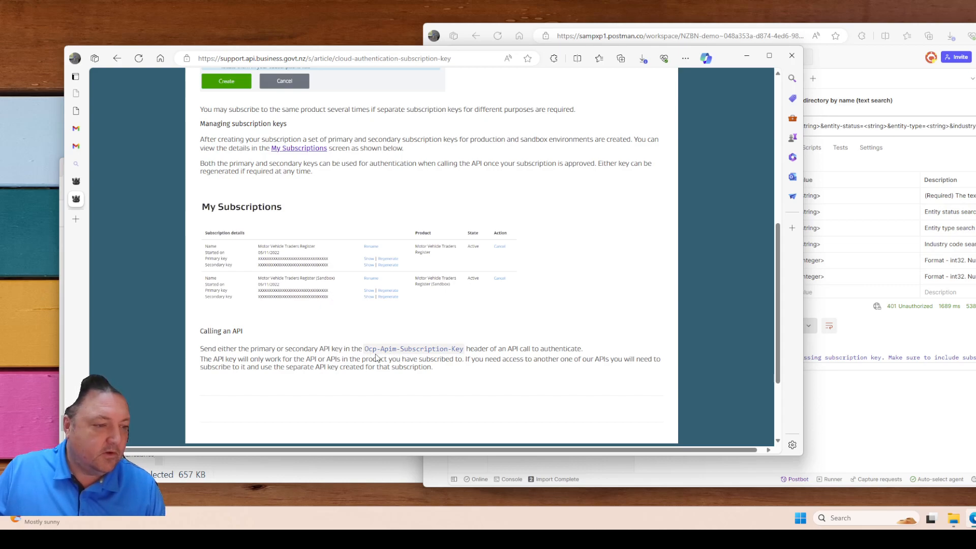
# Copy the header name Ocp-Apim-Subscription-Key from the article and add it as a new header key to the NZBN_001_1 request in Postman.
pyautogui.moveTo(364, 349); pyautogui.dragTo(464, 349)
pyautogui.hotkey('ctrl', 'c')
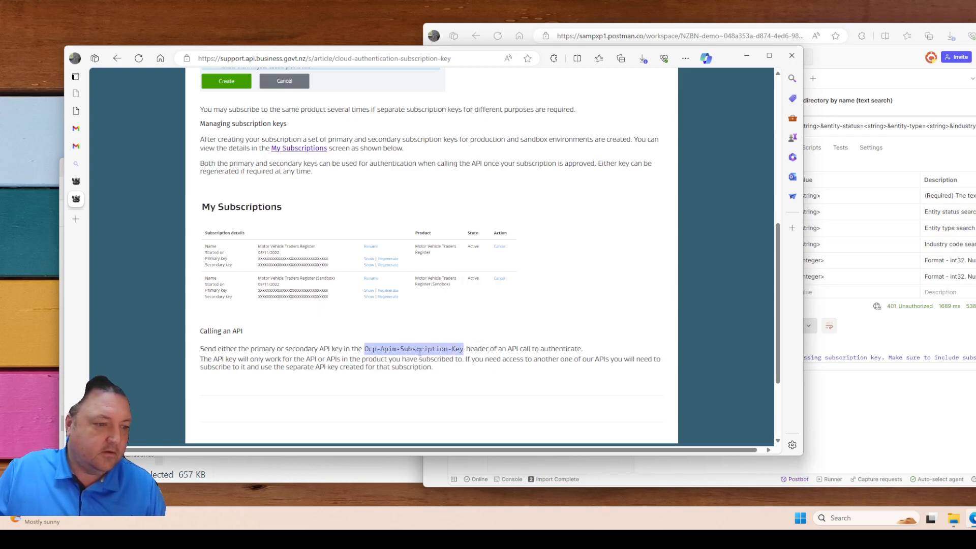
pyautogui.rightClick(422, 347)
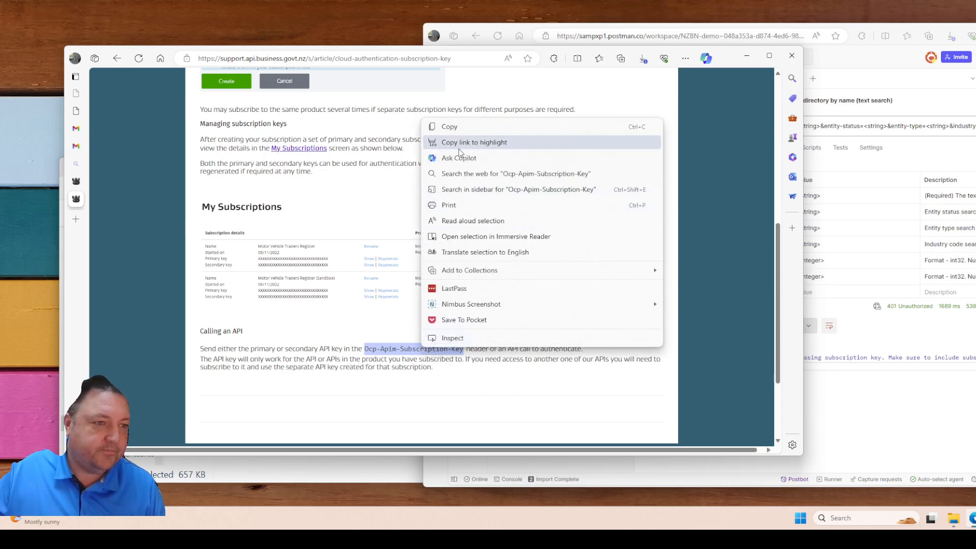
pyautogui.click(448, 125)
pyautogui.click(882, 76)
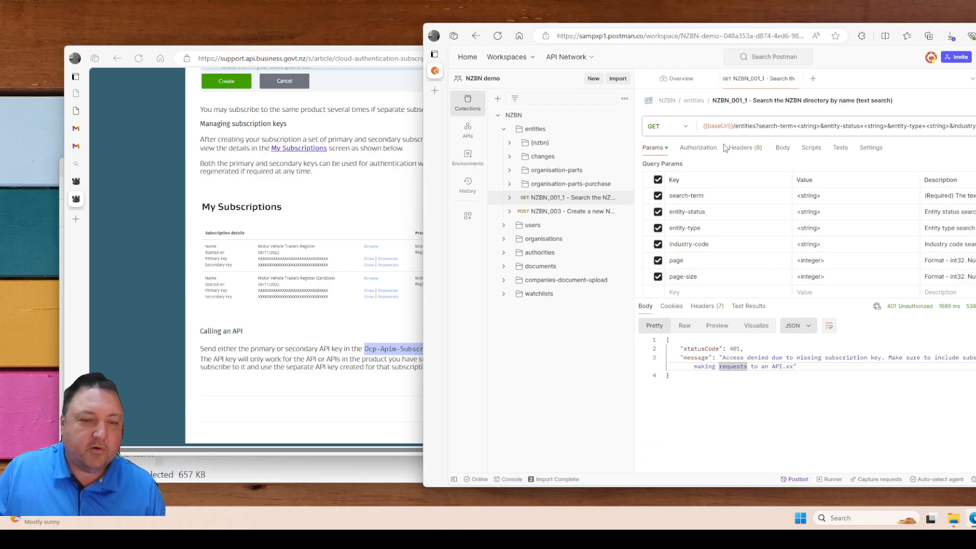
pyautogui.click(743, 148)
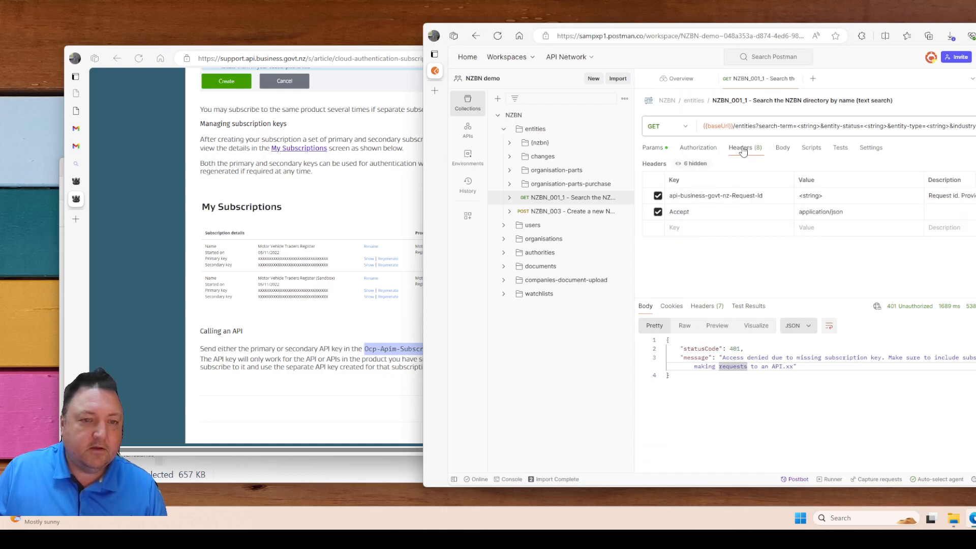
pyautogui.click(710, 228)
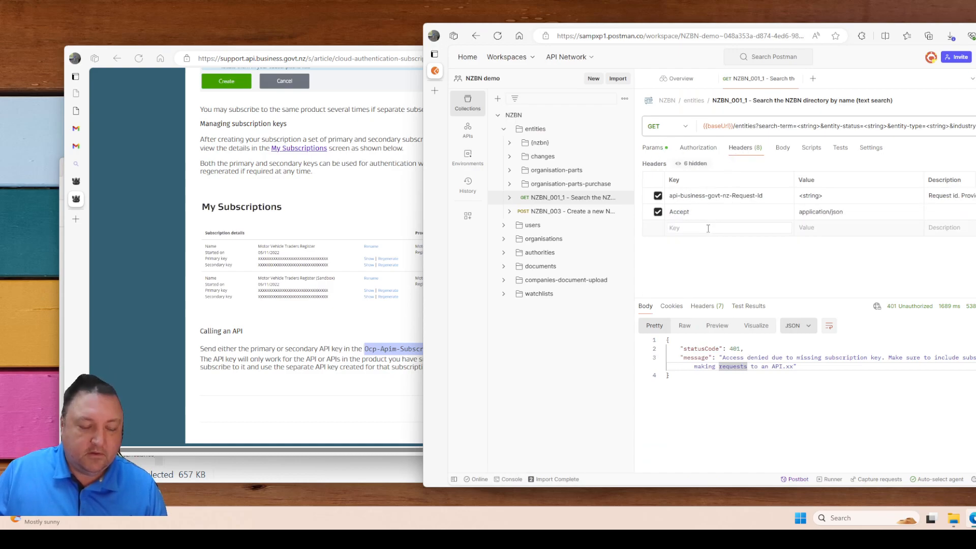
pyautogui.hotkey('ctrl', 'v')
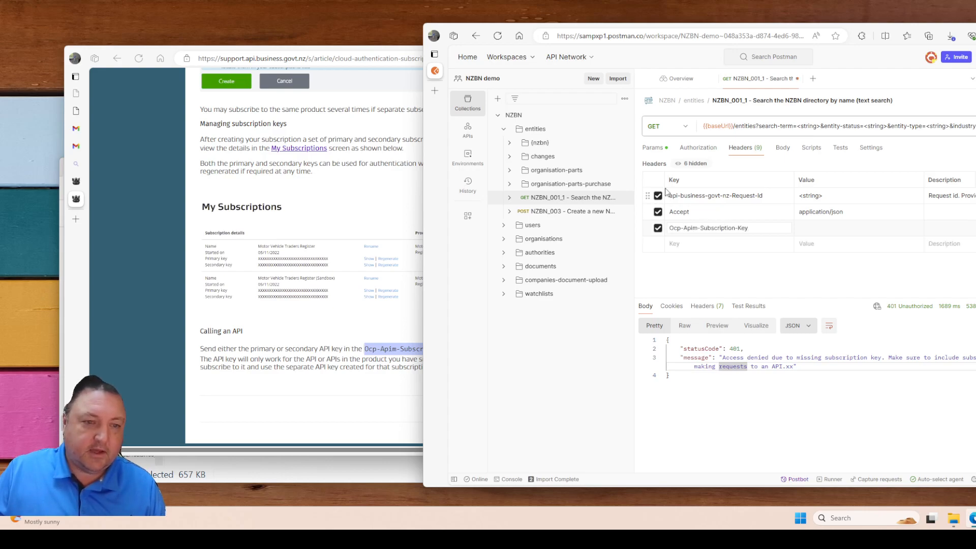
pyautogui.click(809, 230)
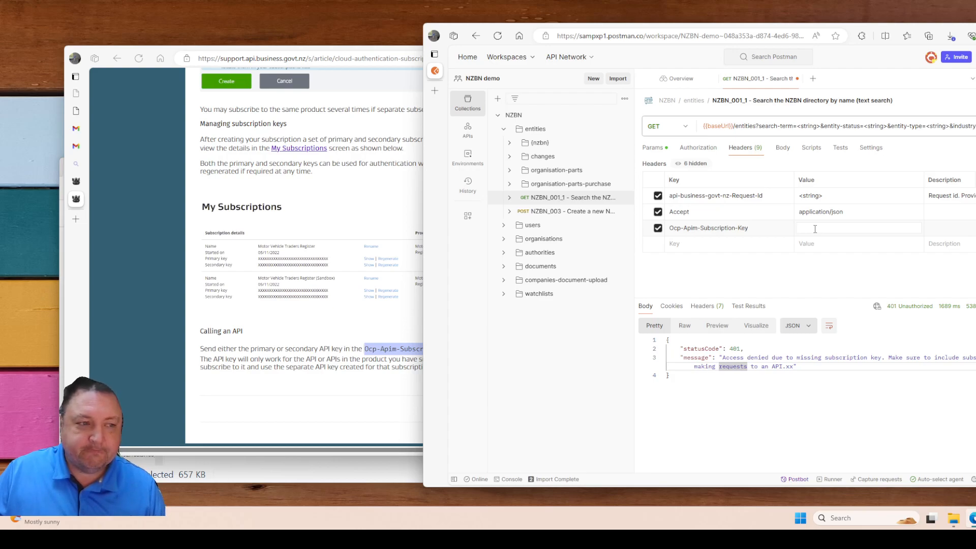
# Return to the support article, open My Subscriptions from it and examine the NZBN subscriptions, including NZBN simple auth.
pyautogui.click(356, 179)
pyautogui.scroll(6, 331, 163)
pyautogui.scroll(-3, 316, 305)
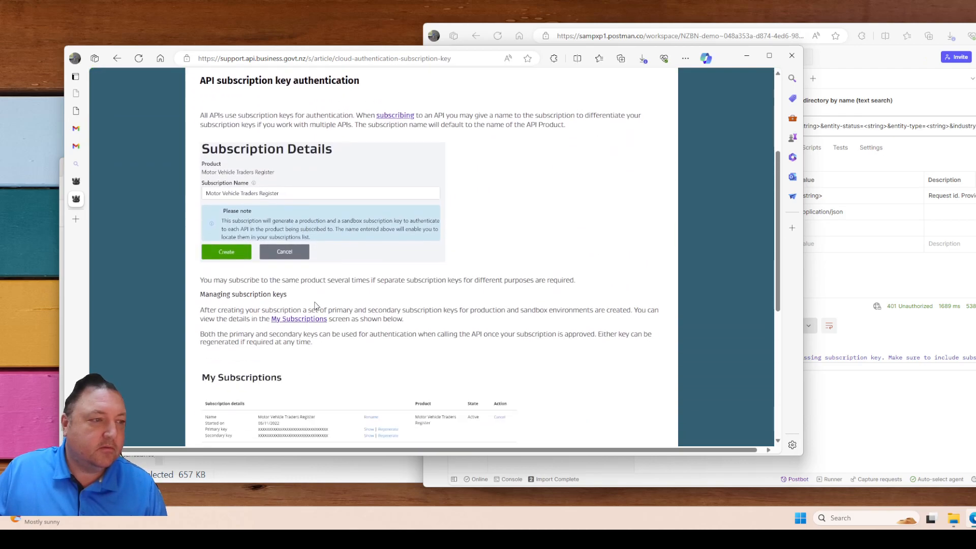
pyautogui.click(295, 321)
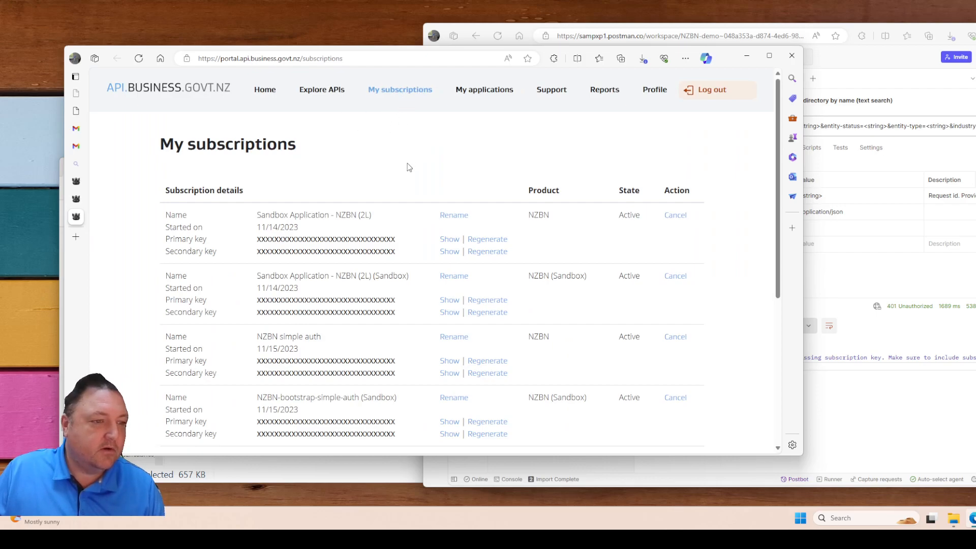
pyautogui.scroll(-3, 409, 174)
pyautogui.scroll(2, 409, 240)
pyautogui.scroll(-2, 406, 250)
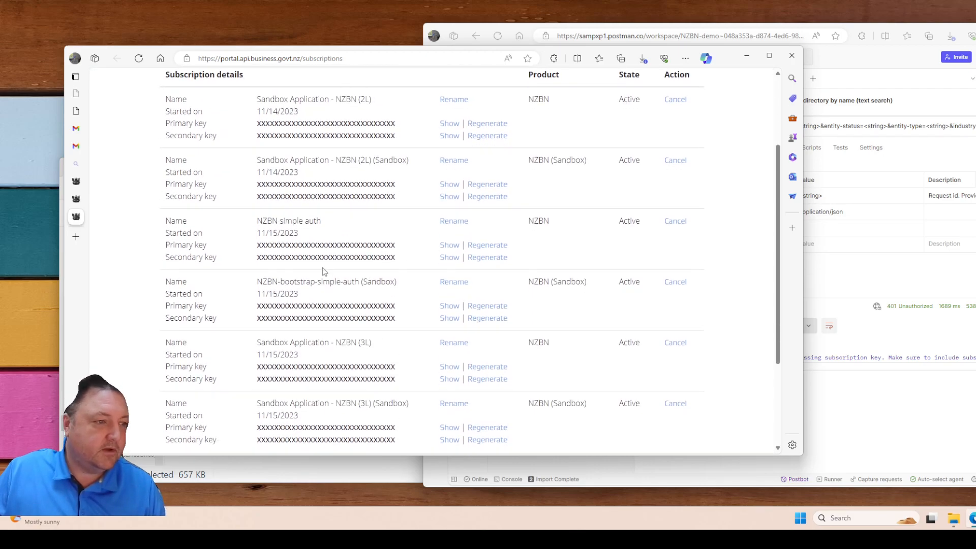
pyautogui.moveTo(262, 224); pyautogui.dragTo(326, 227)
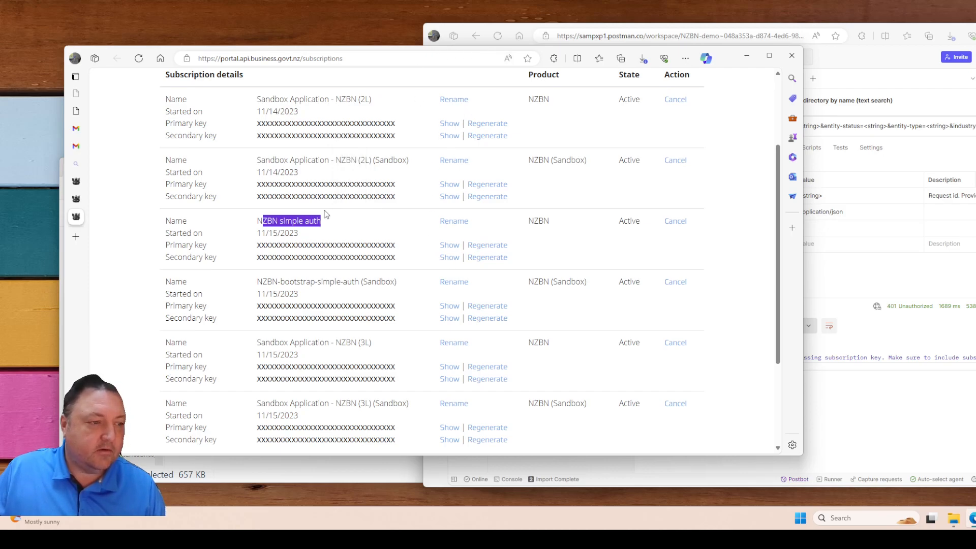
pyautogui.click(303, 219)
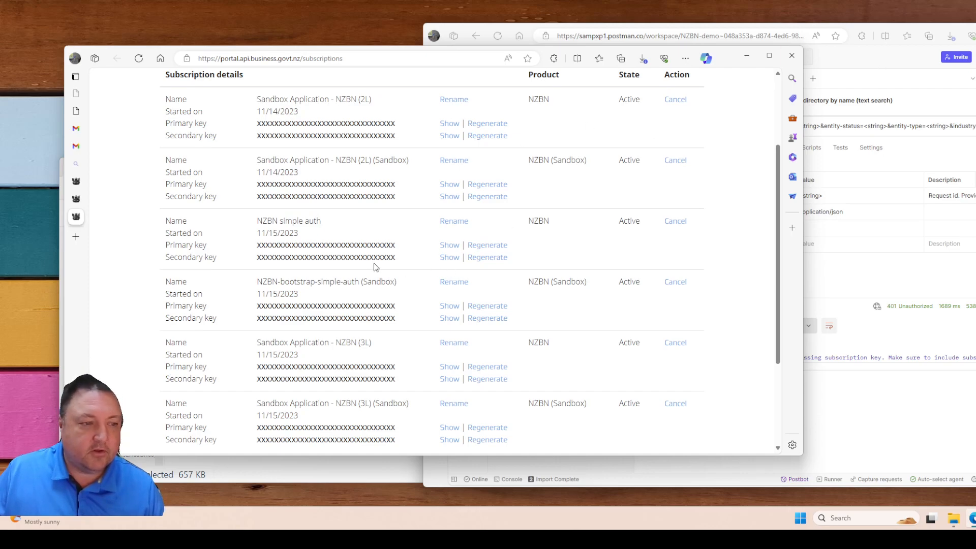
# Switch to the Postman window and add an NZBN collection variable sub_key with the initial value "the value from the prim or se key".
pyautogui.click(900, 62)
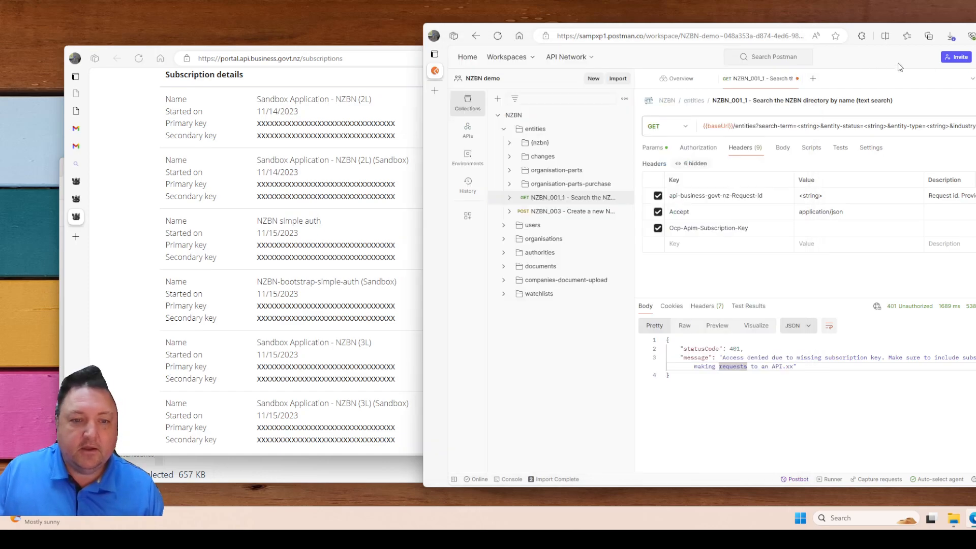
pyautogui.click(515, 119)
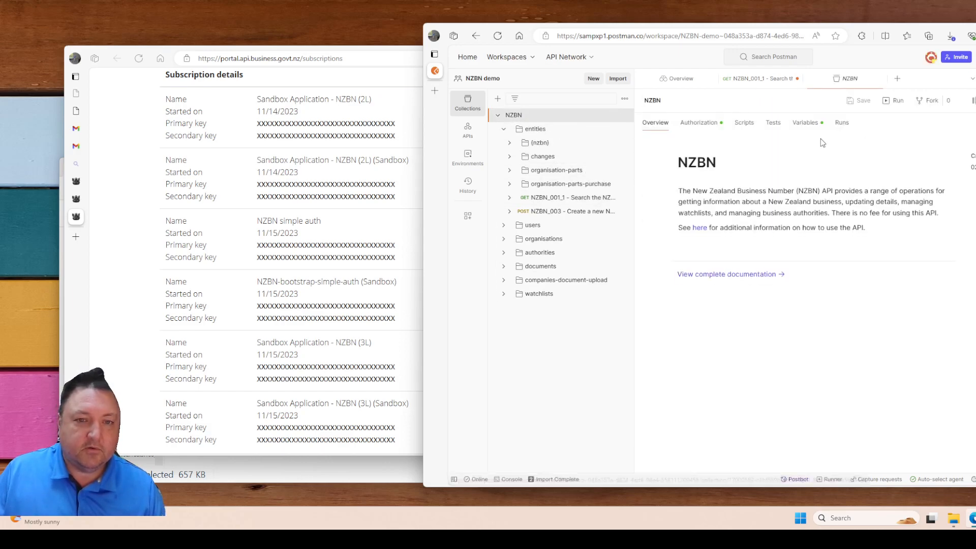
pyautogui.click(808, 124)
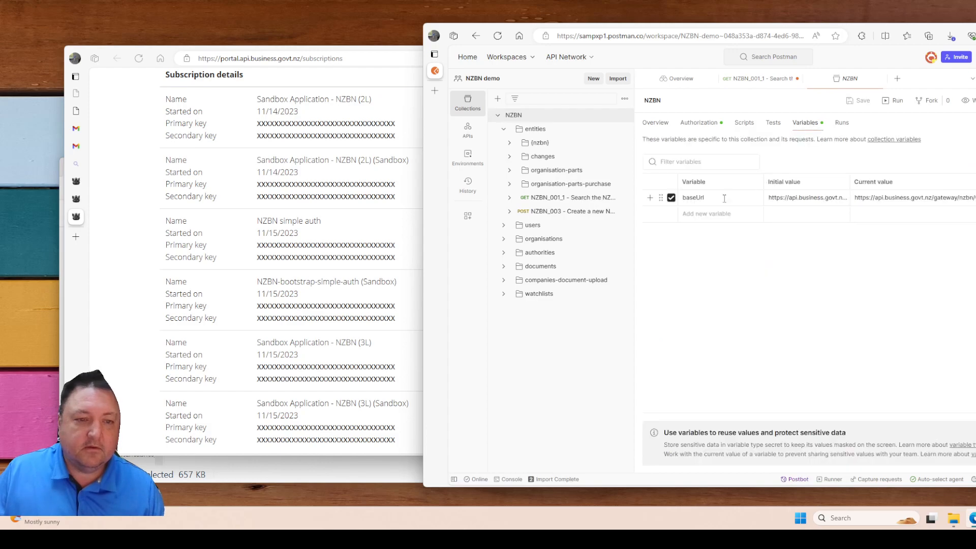
pyautogui.click(556, 197)
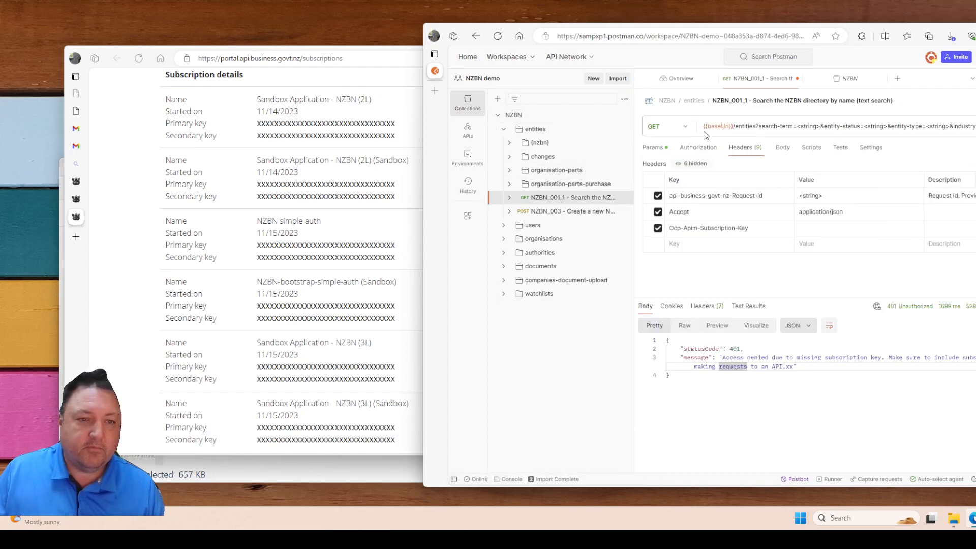
pyautogui.click(517, 116)
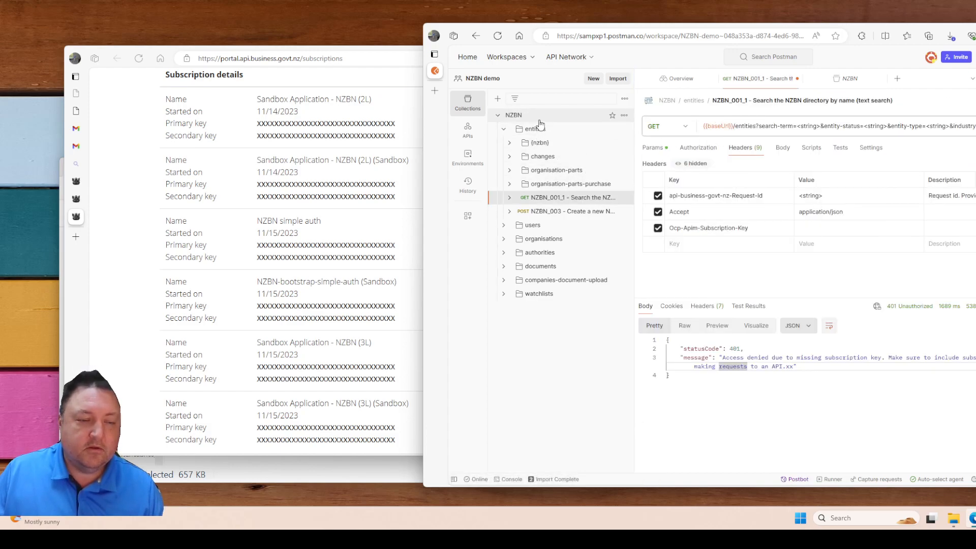
pyautogui.moveTo(850, 182); pyautogui.dragTo(949, 183)
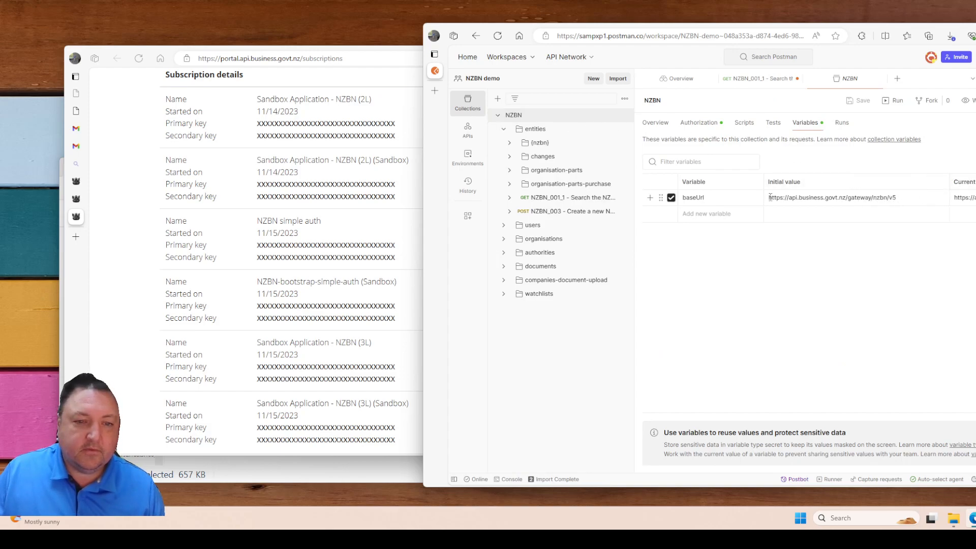
pyautogui.click(686, 214)
pyautogui.write('sub_key')
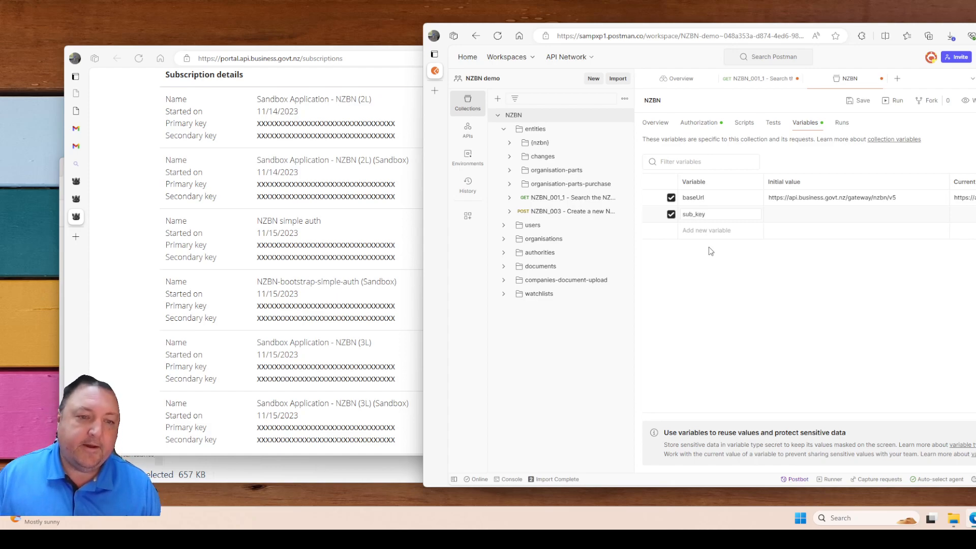
pyautogui.click(849, 215)
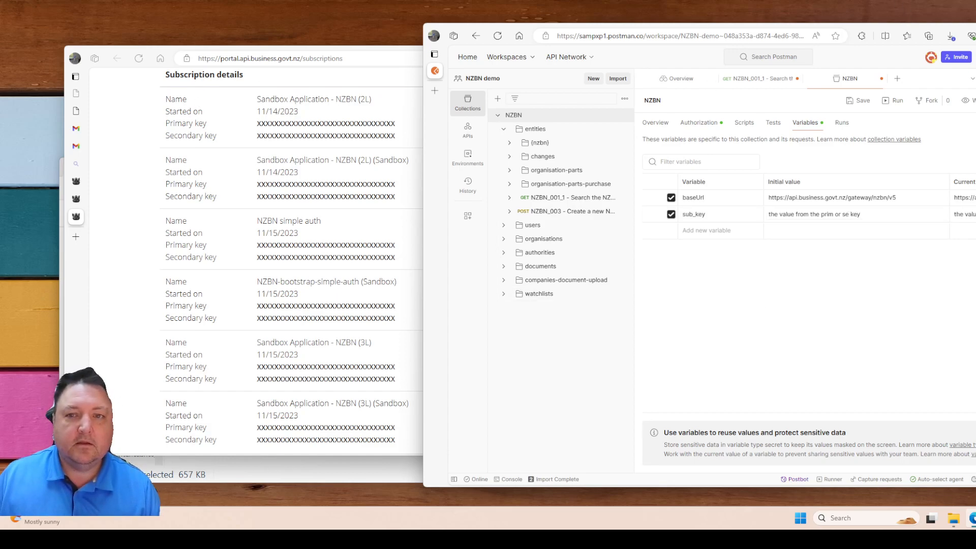
# Move the subscriptions window out of the way and set the NZBN_001_1 request's Ocp-Apim-Subscription-Key header to the variable {{sub_key}}.
pyautogui.press('super+shift+Right')
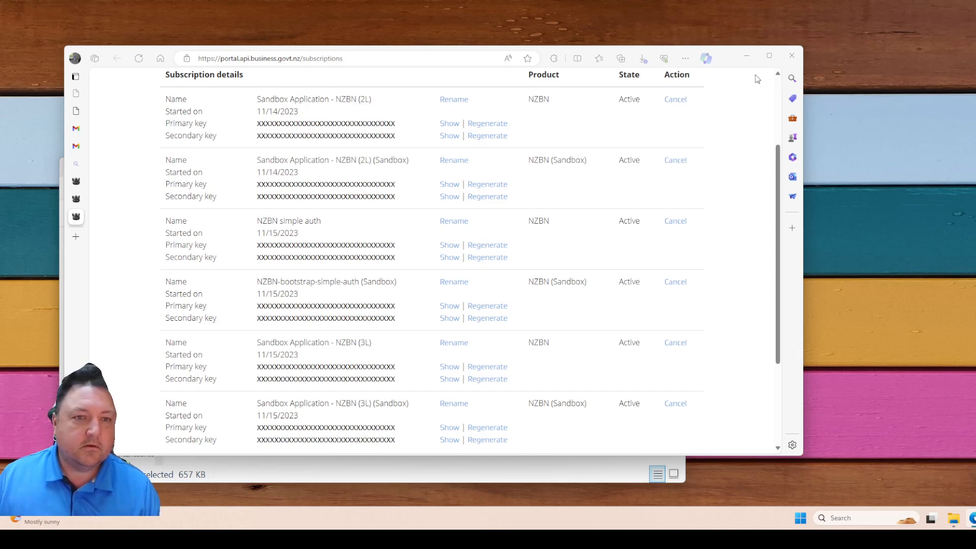
pyautogui.moveTo(730, 63); pyautogui.dragTo(975, 188)
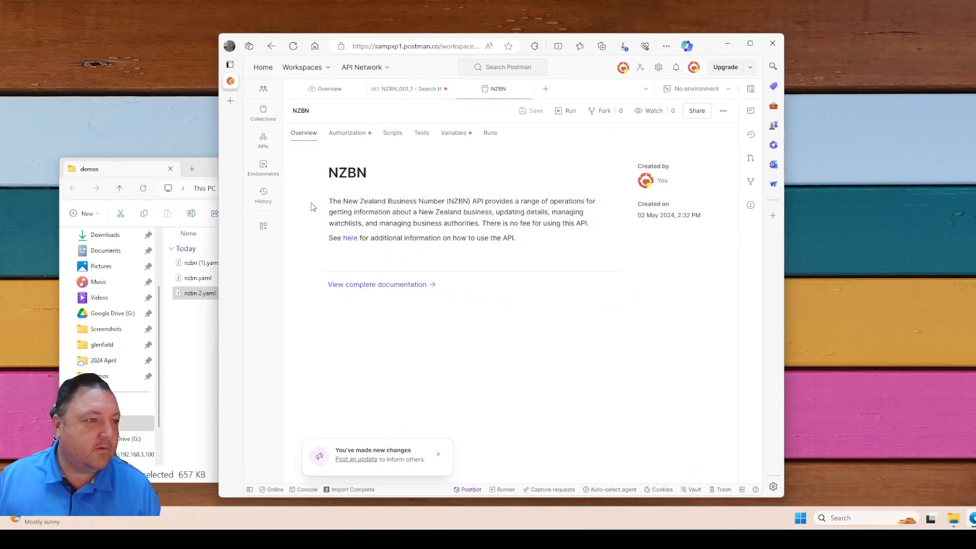
pyautogui.click(257, 122)
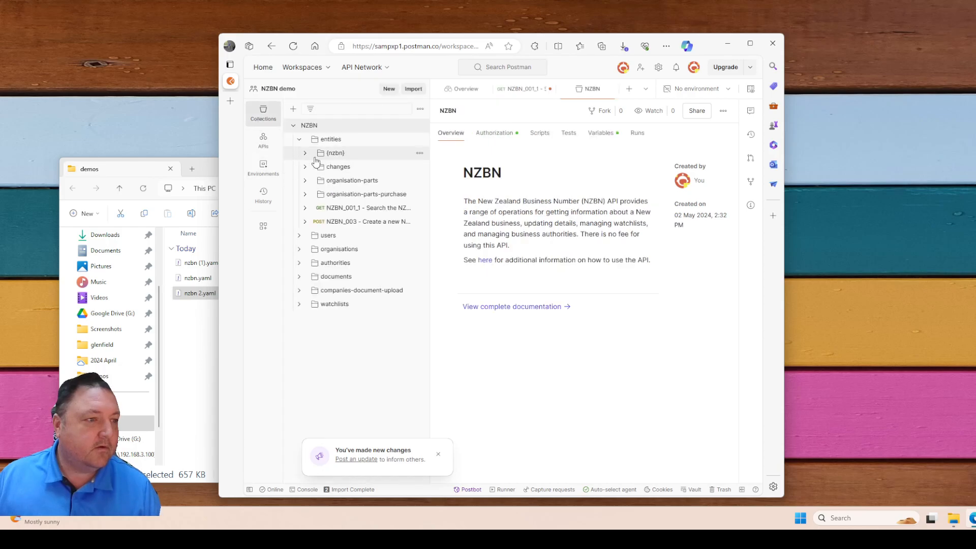
pyautogui.click(334, 209)
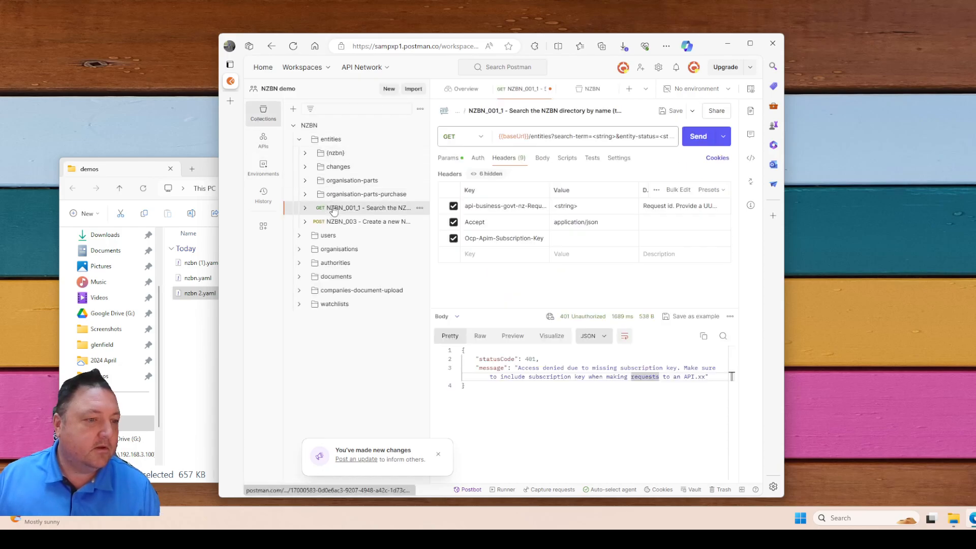
pyautogui.click(579, 236)
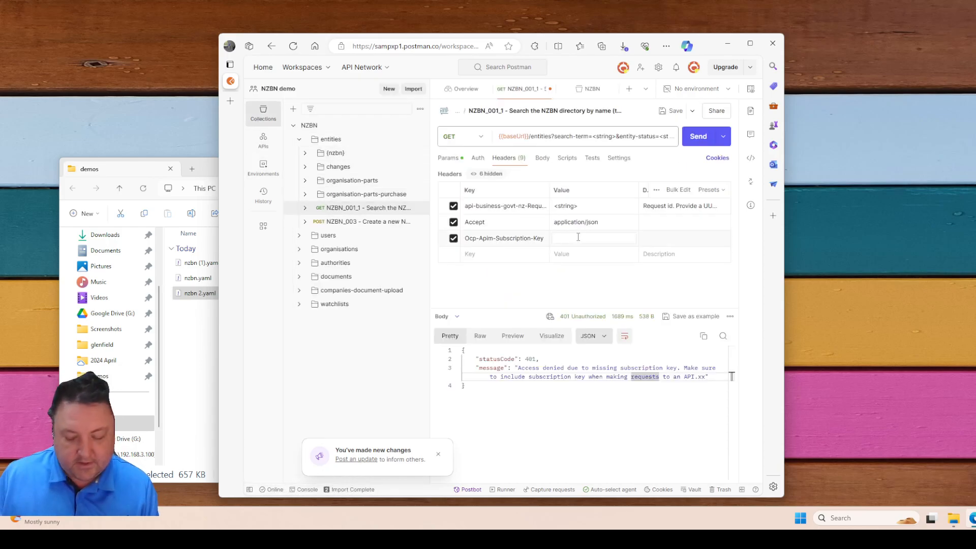
pyautogui.write('{{')
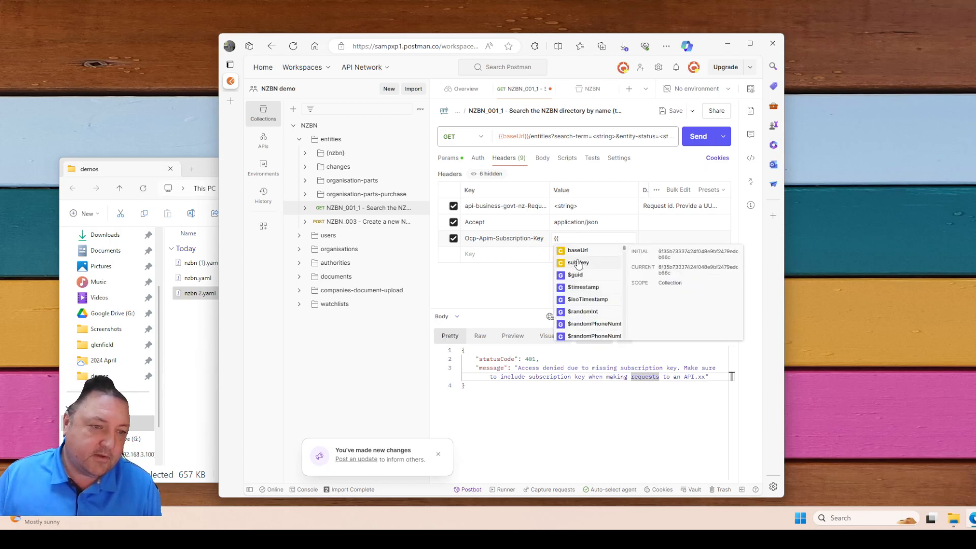
pyautogui.click(579, 263)
# Reposition and widen the Postman window, and send the NZBN_001_1 request with the subscription key header.
pyautogui.moveTo(703, 55); pyautogui.dragTo(641, 53)
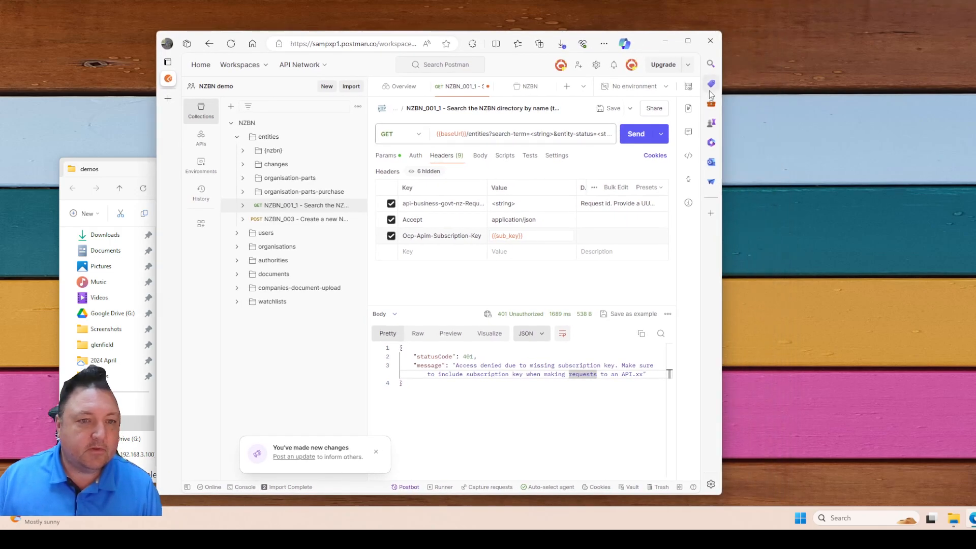
pyautogui.moveTo(722, 90); pyautogui.dragTo(885, 105)
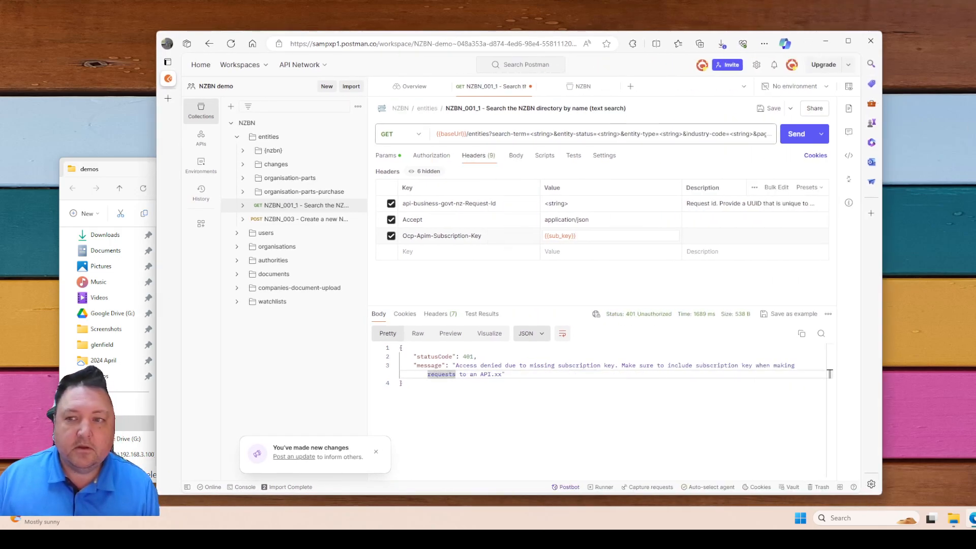
pyautogui.click(899, 254)
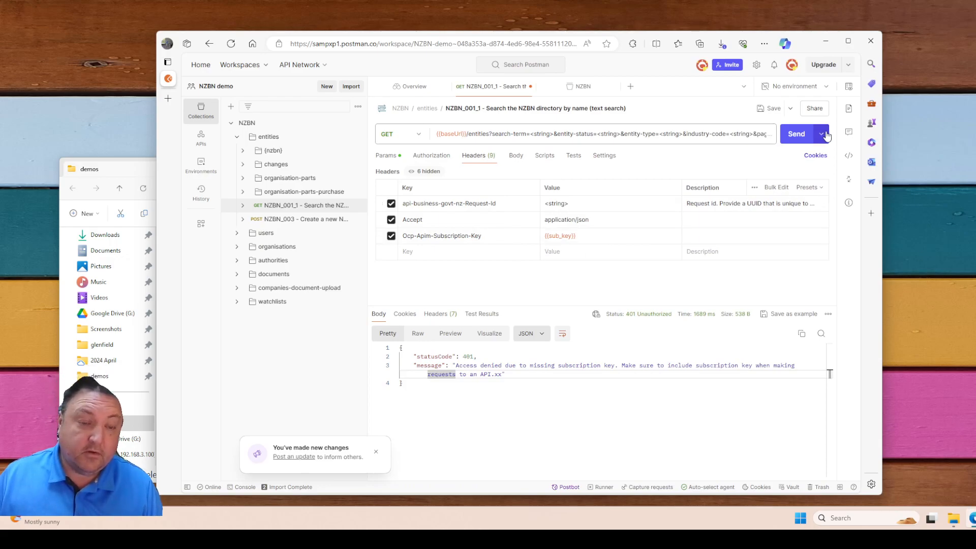
pyautogui.click(797, 135)
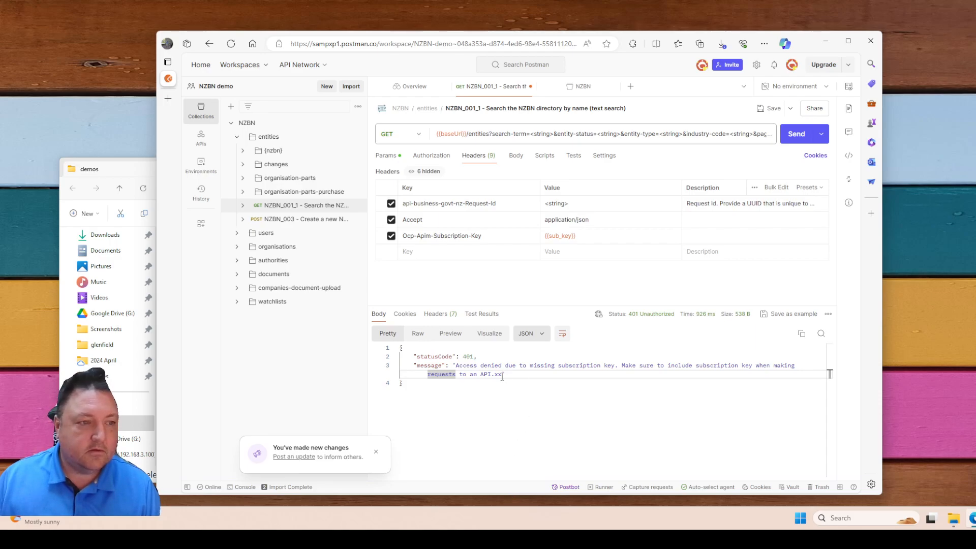
# Set the NZBN_001_1 request's authorization type to No Auth and send the request again.
pyautogui.click(432, 156)
pyautogui.click(446, 188)
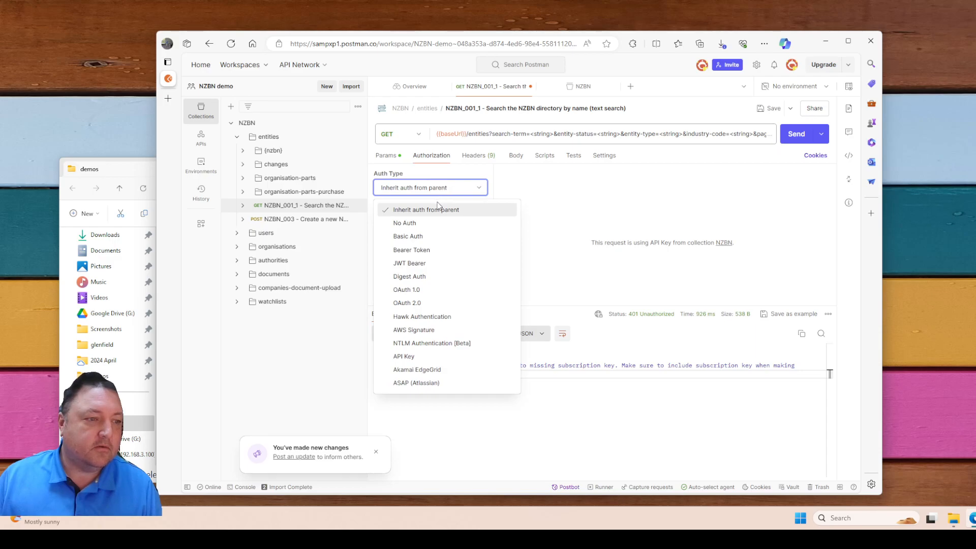
pyautogui.click(403, 222)
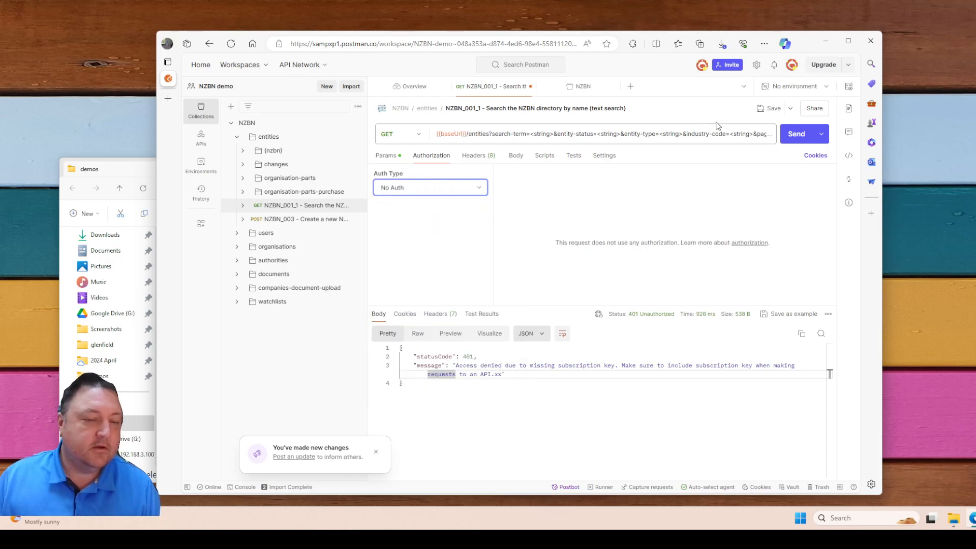
pyautogui.click(796, 136)
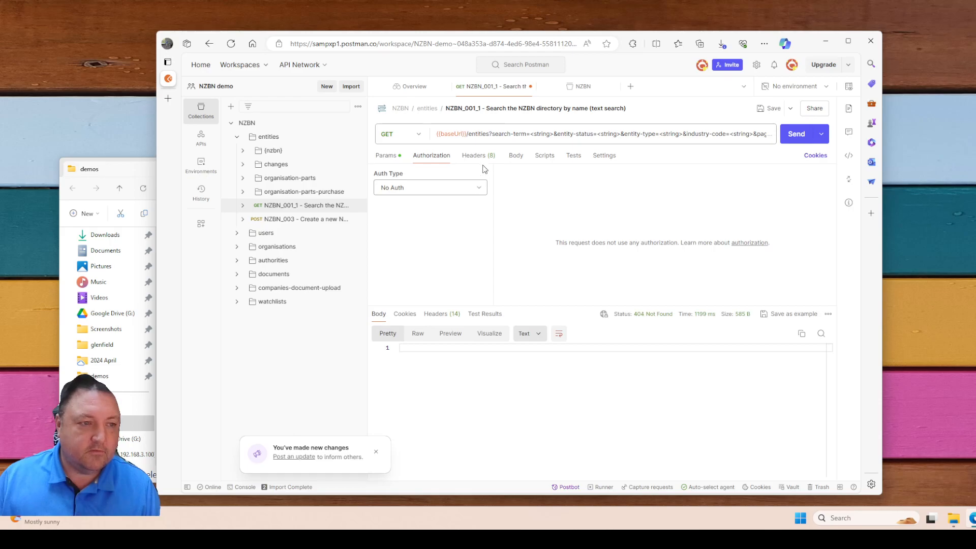
# Open the request's query parameters and its documentation, and examine the descriptions from search-term through page-size.
pyautogui.click(388, 157)
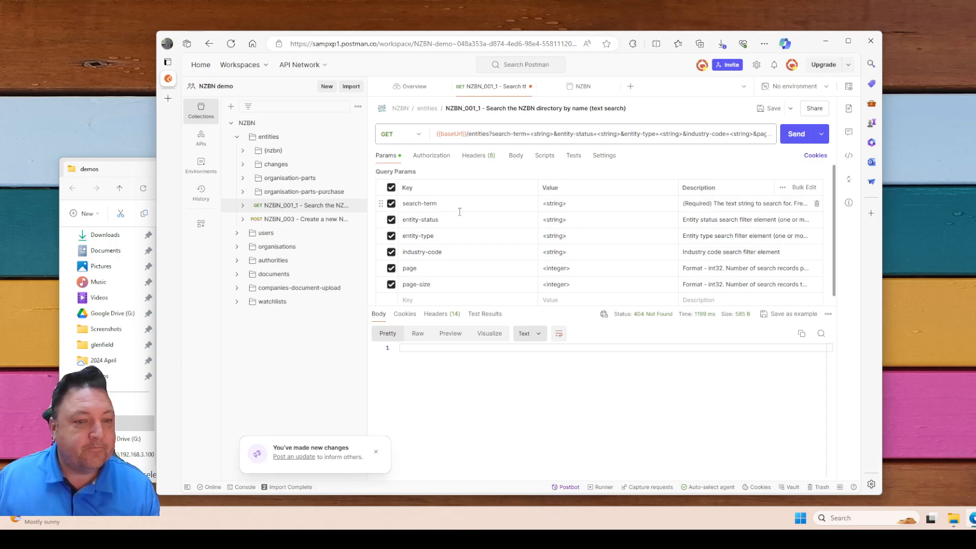
pyautogui.click(848, 108)
pyautogui.scroll(-1, 712, 313)
pyautogui.scroll(1, 714, 275)
pyautogui.scroll(-1, 717, 239)
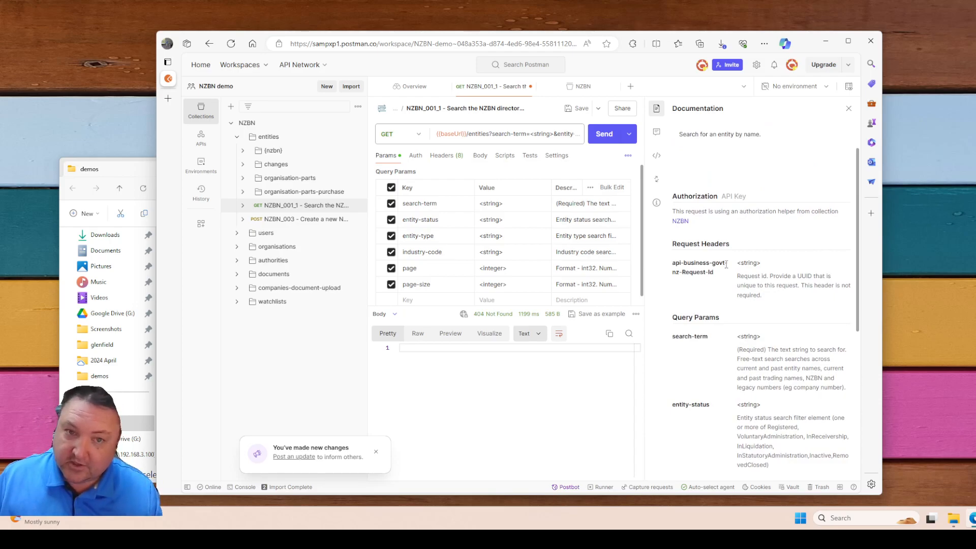
pyautogui.scroll(-2, 735, 265)
pyautogui.scroll(3, 750, 274)
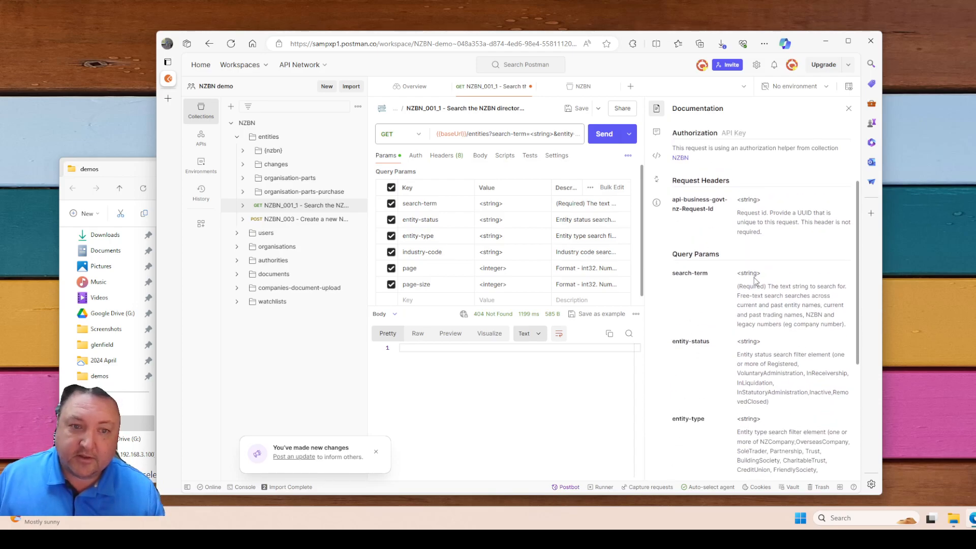
pyautogui.scroll(-6, 767, 281)
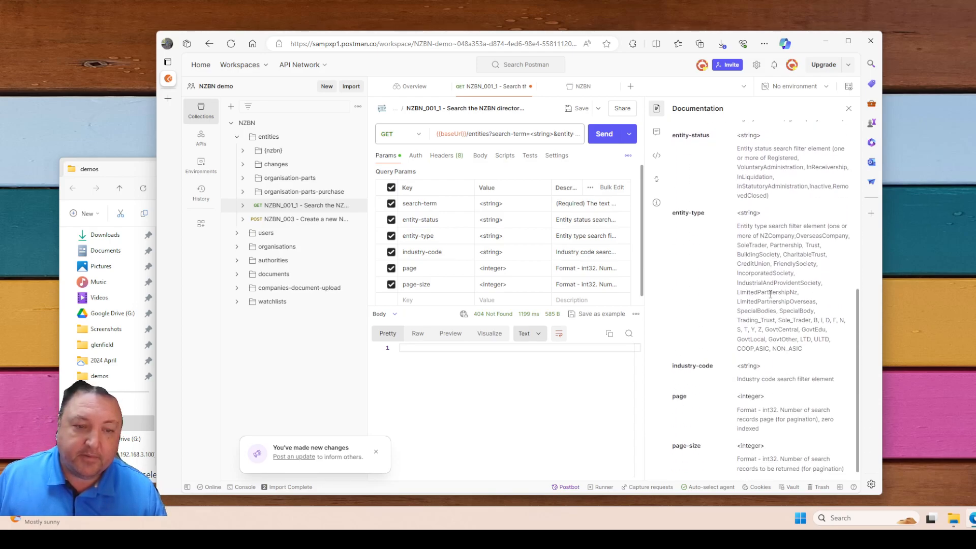
pyautogui.scroll(7, 766, 350)
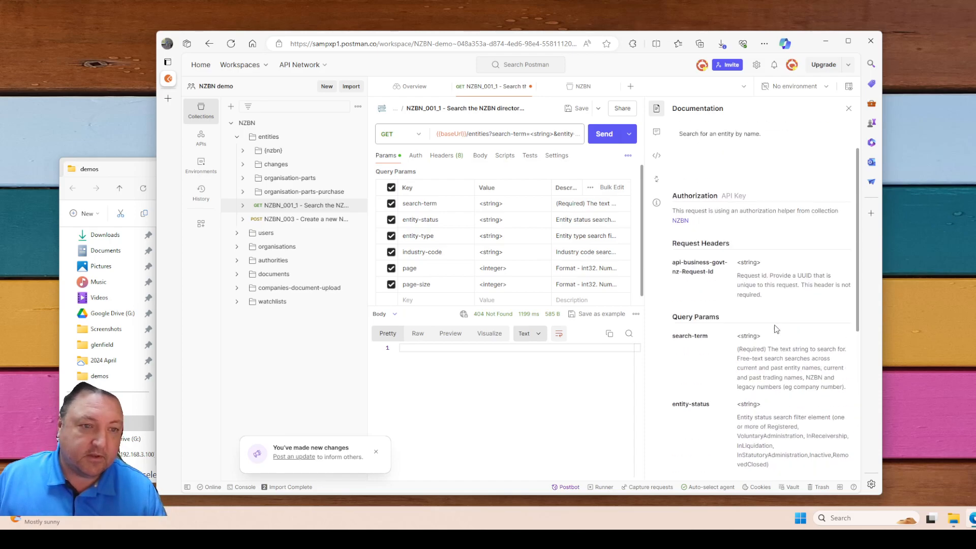
# Disable the query parameters entity-status, entity-type, industry-code, page and page-size, keeping only search-term enabled.
pyautogui.click(391, 220)
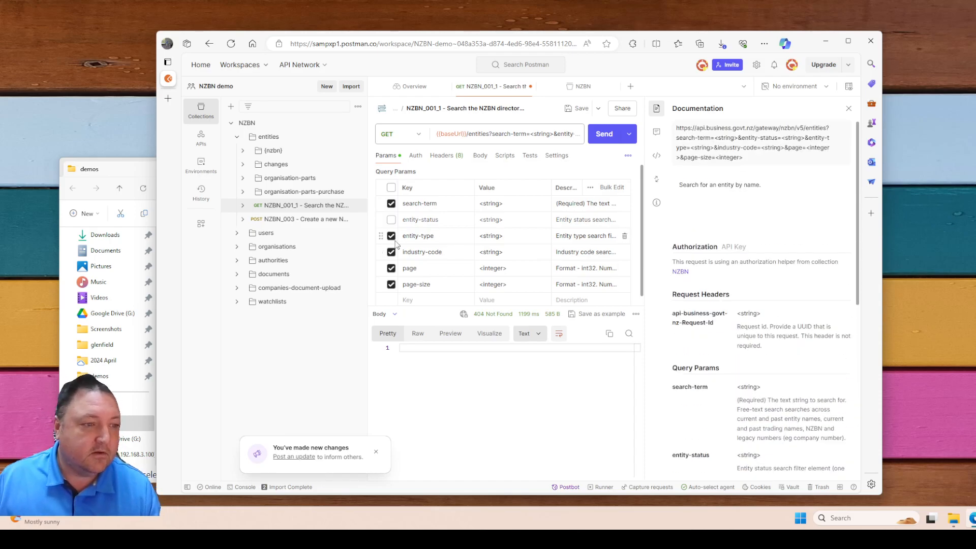
pyautogui.click(391, 236)
pyautogui.click(391, 252)
pyautogui.click(391, 268)
pyautogui.click(391, 284)
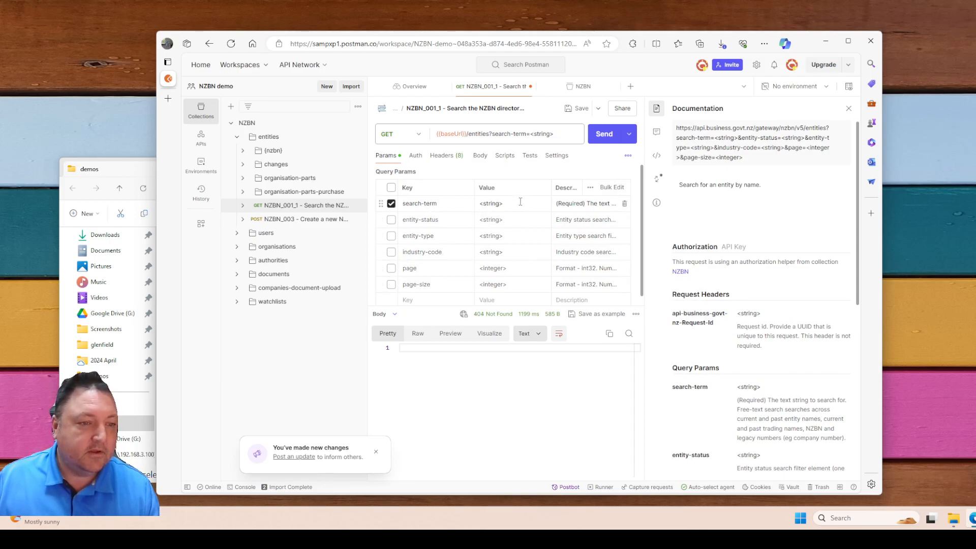
# Set the search-term parameter to Squirrel, send the request and examine the entities in the JSON response.
pyautogui.click(499, 202)
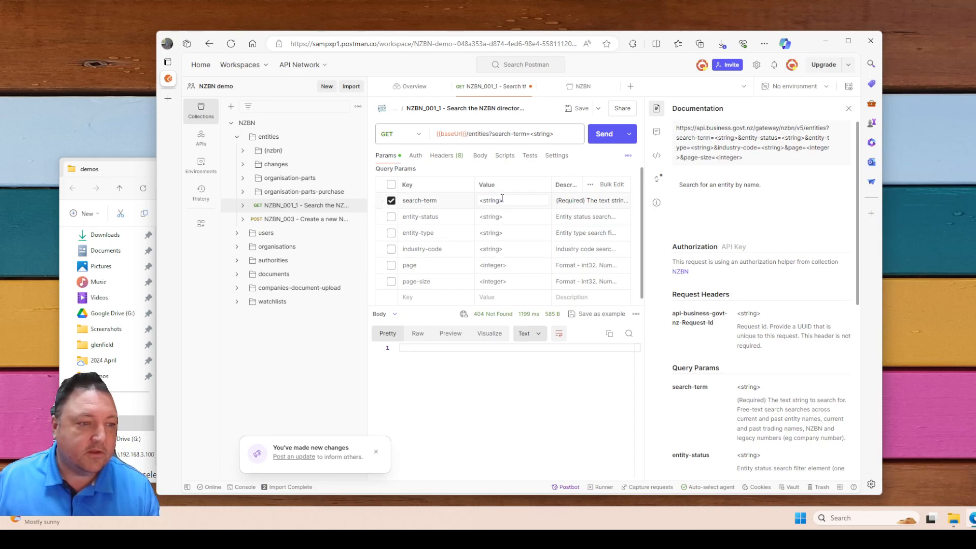
pyautogui.doubleClick(501, 200)
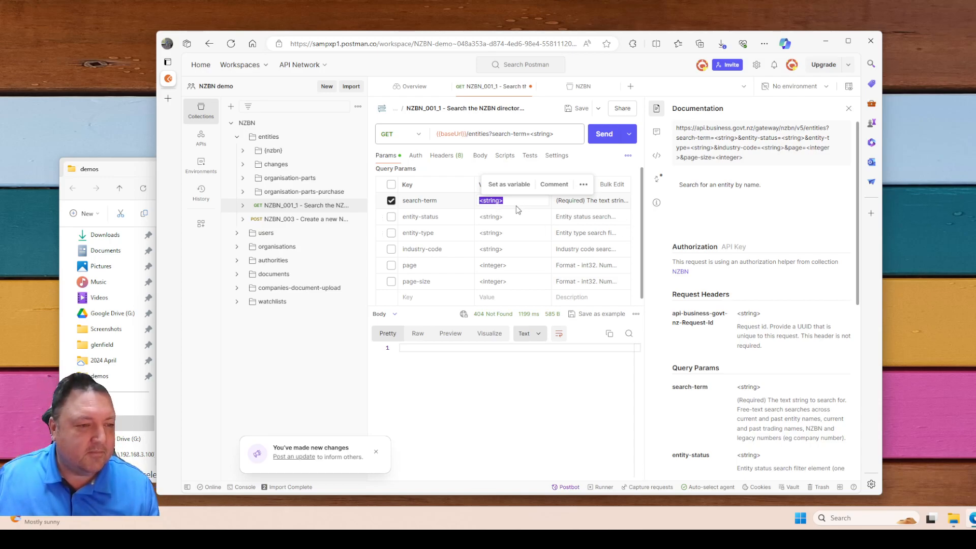
pyautogui.write('Squi')
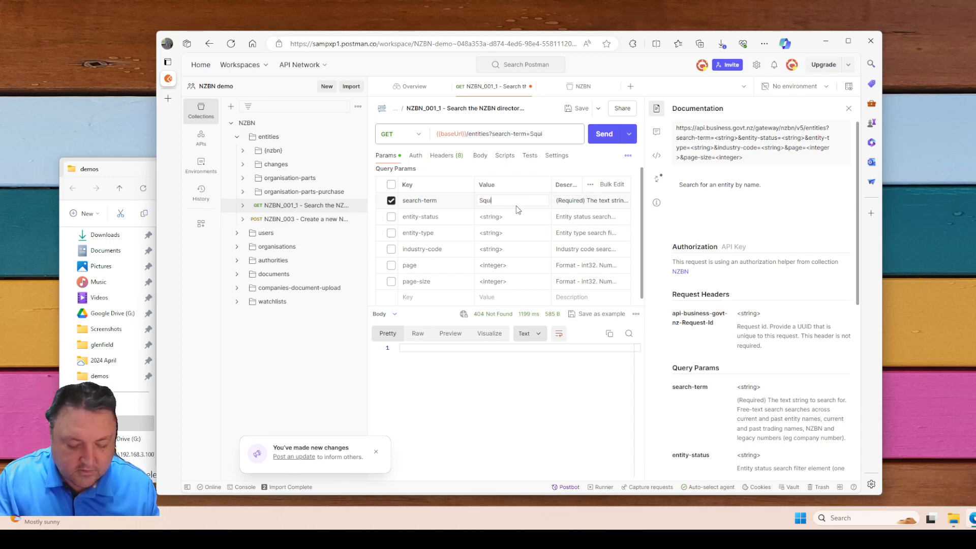
pyautogui.write('rrel')
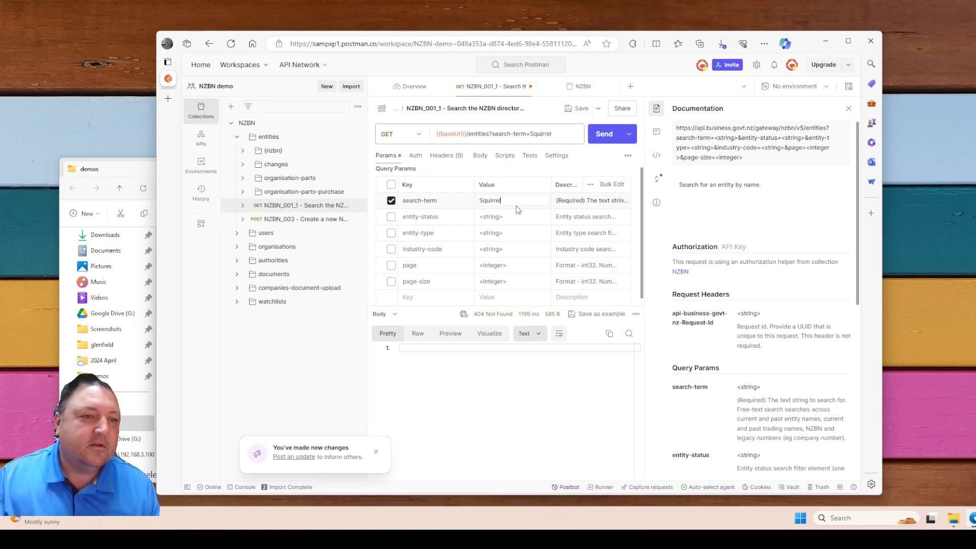
pyautogui.click(598, 134)
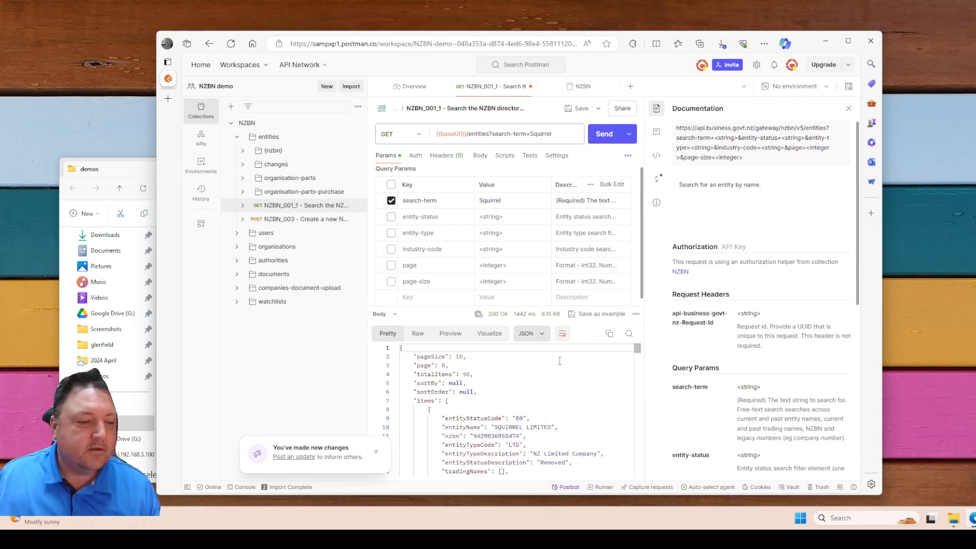
pyautogui.scroll(-8, 565, 391)
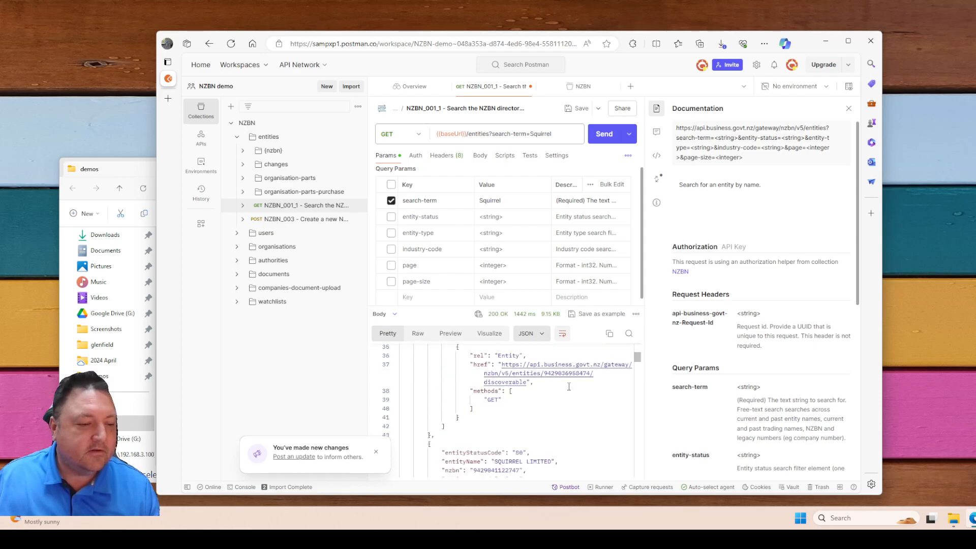
pyautogui.scroll(-6, 569, 386)
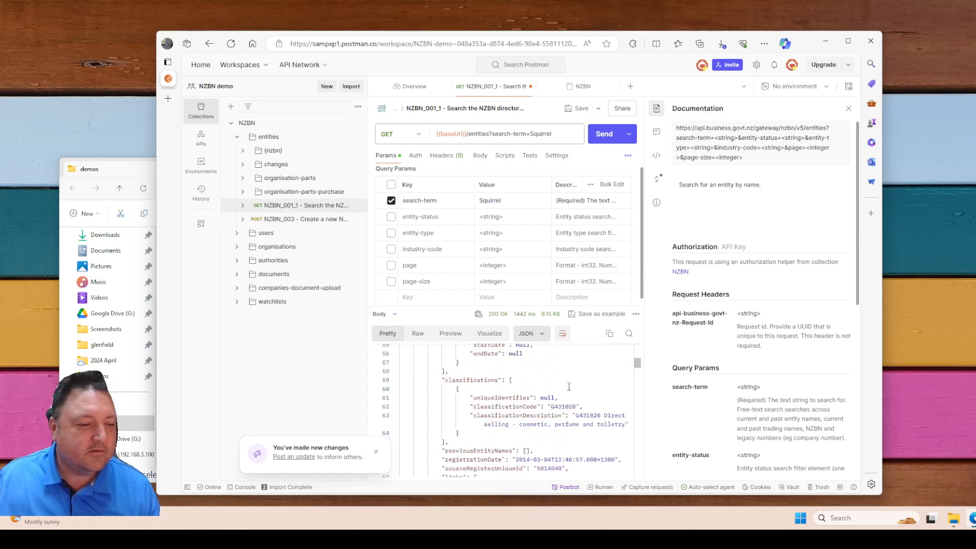
# Examine the remaining entities in the JSON response to the Squirrel search.
pyautogui.scroll(-5, 569, 386)
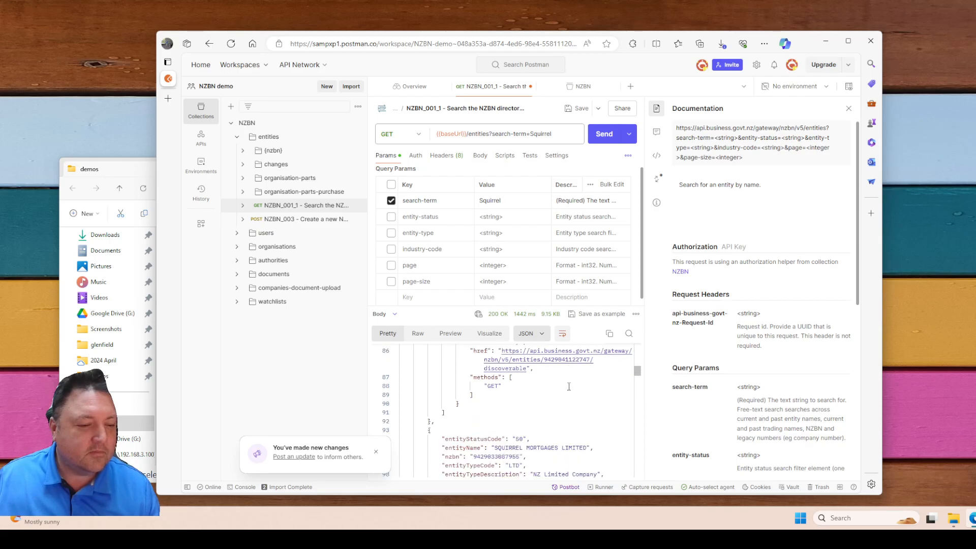
pyautogui.scroll(-6, 569, 386)
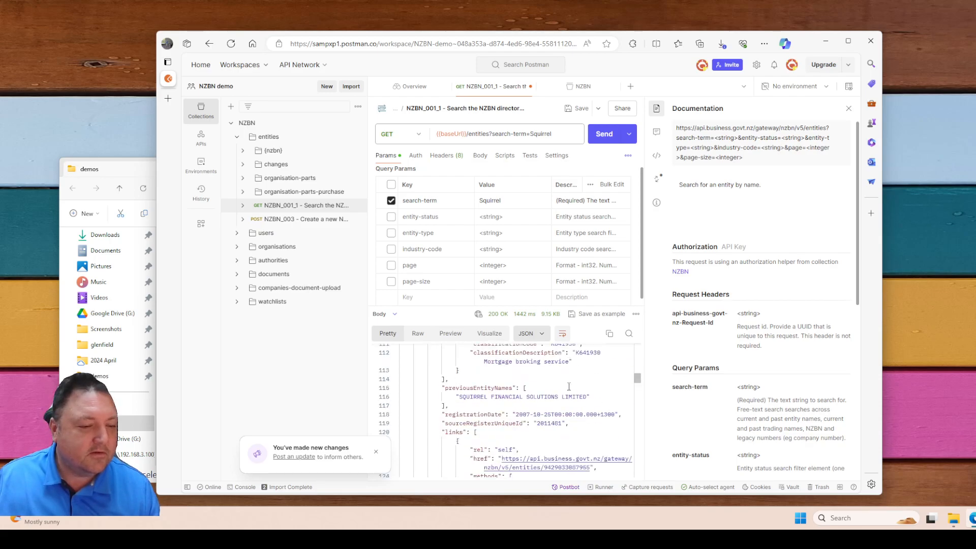
pyautogui.scroll(-6, 569, 386)
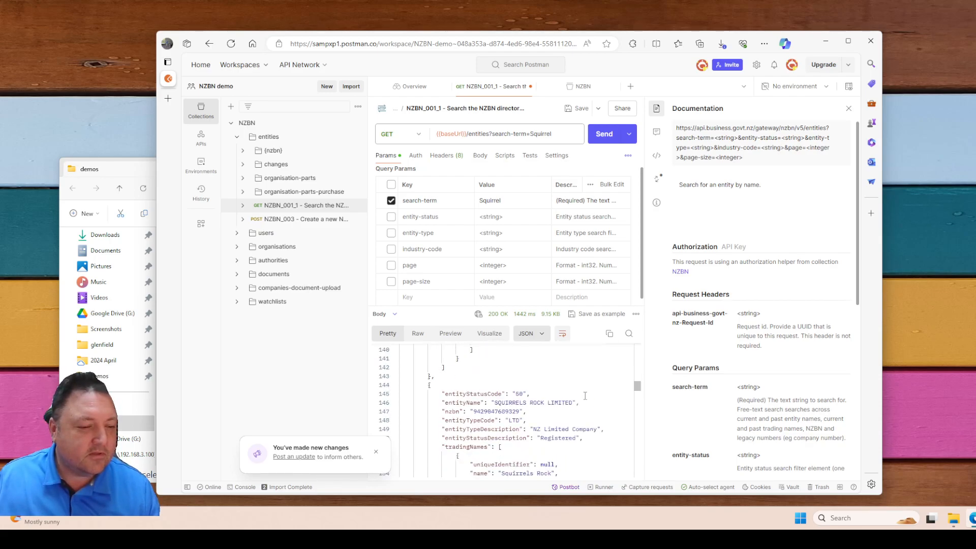
pyautogui.scroll(-2, 586, 396)
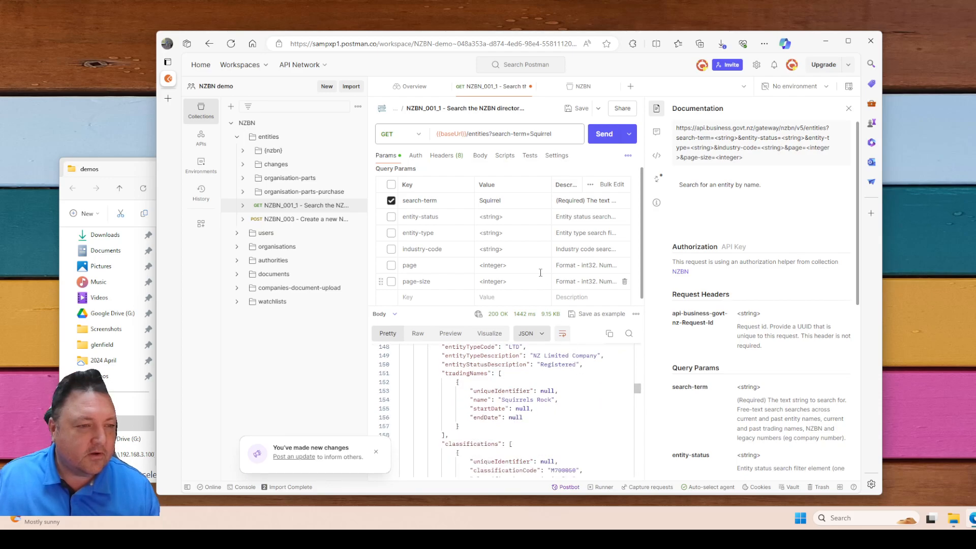
# Set the search-term parameter to Grizzly, send the request and examine the returned entities.
pyautogui.click(503, 201)
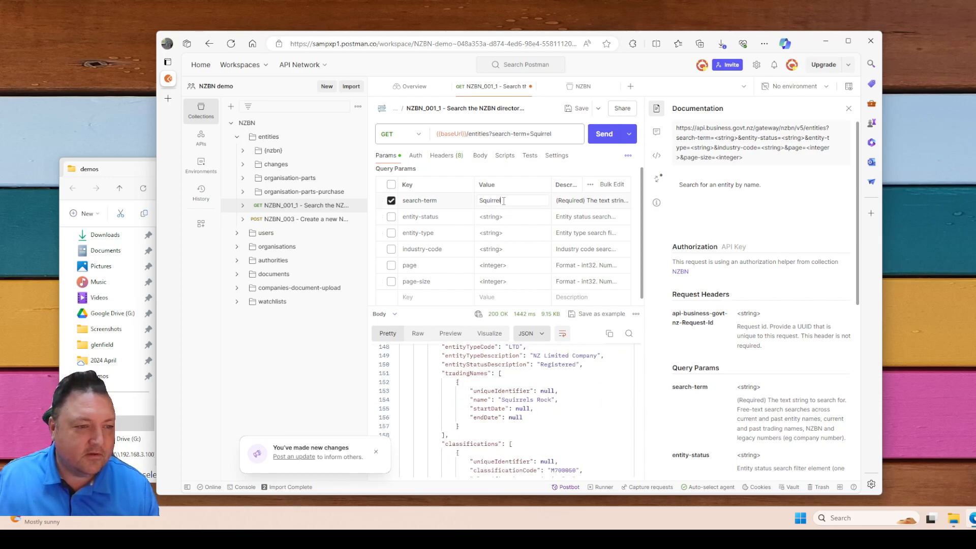
pyautogui.doubleClick(502, 201)
pyautogui.write('G')
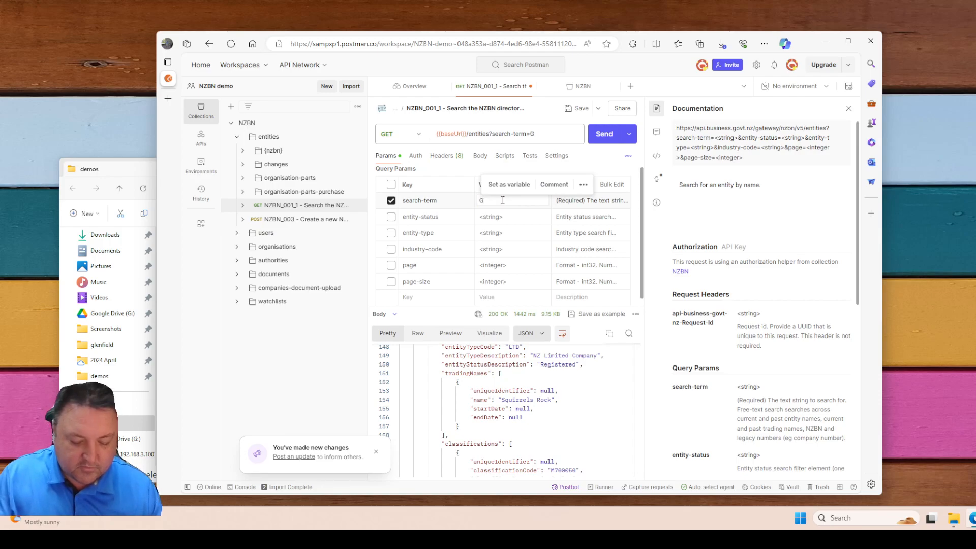
pyautogui.write('rizzly')
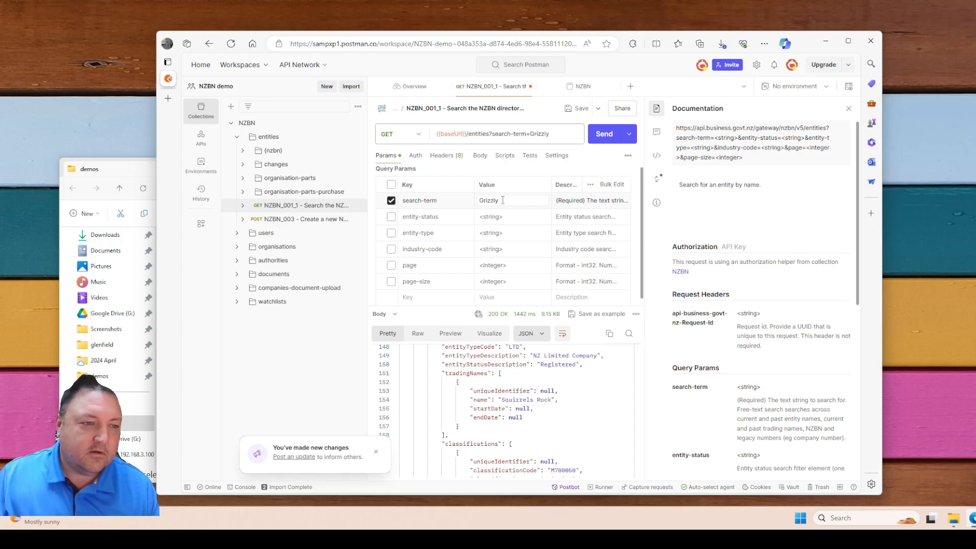
pyautogui.click(600, 137)
pyautogui.scroll(-5, 547, 379)
pyautogui.scroll(-6, 533, 394)
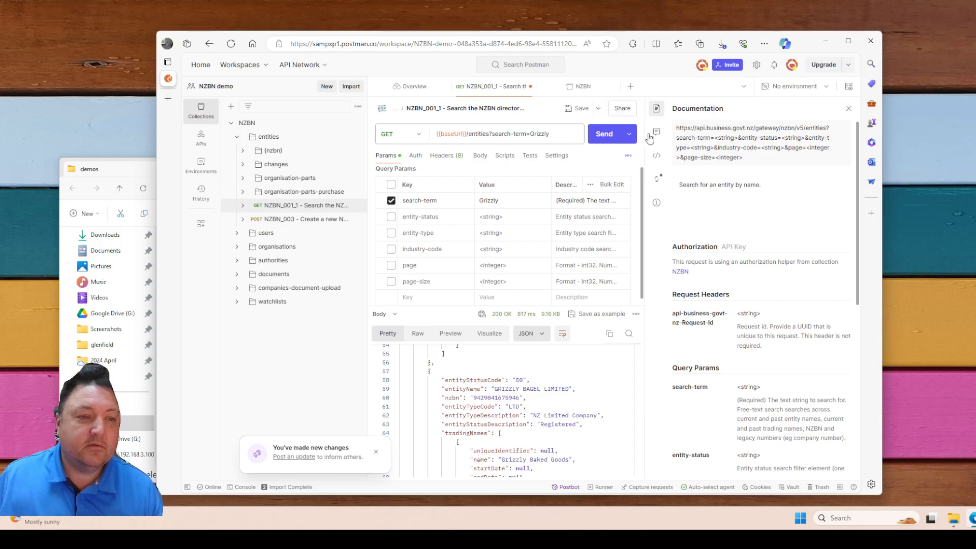
# Close the request's documentation and return to the JSON response.
pyautogui.click(658, 109)
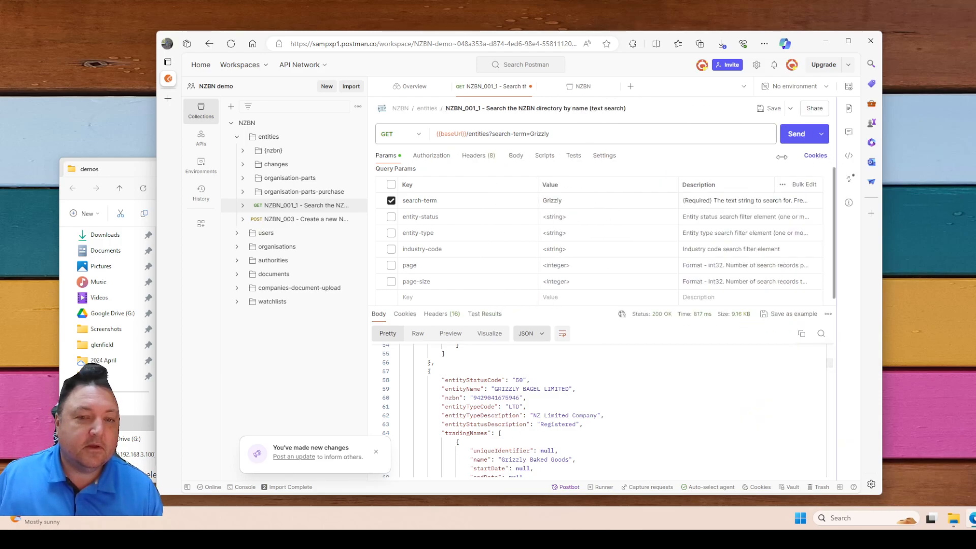
pyautogui.click(849, 108)
pyautogui.click(847, 110)
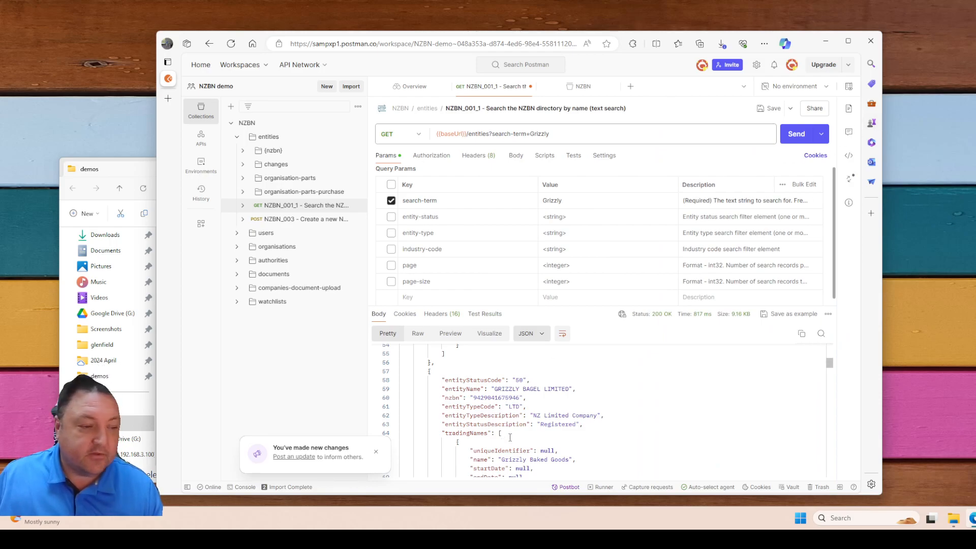
pyautogui.click(564, 406)
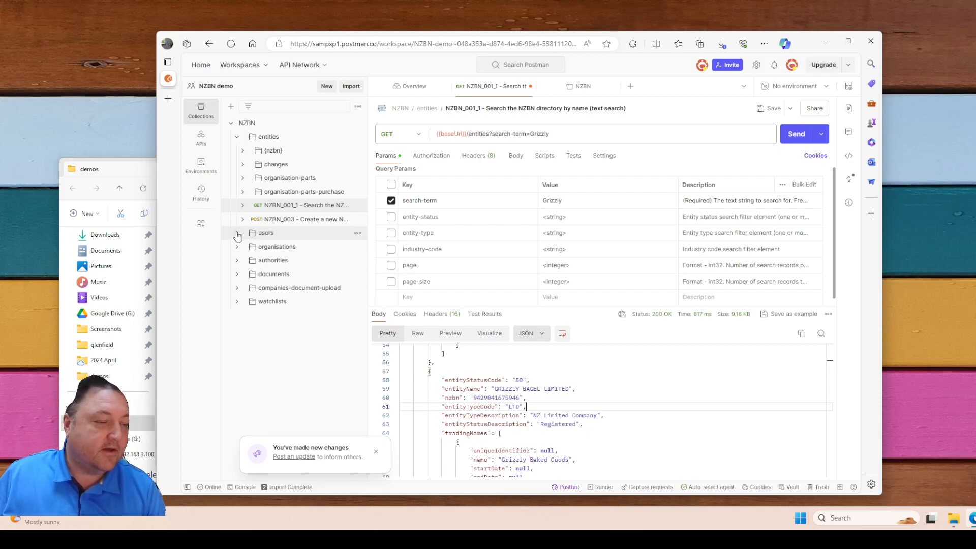
# Expand the documents and authorities folders, examine the NZBN_103_1 Get Authority request's parameters and headers, and return to the NZBN_001_1 request.
pyautogui.click(241, 275)
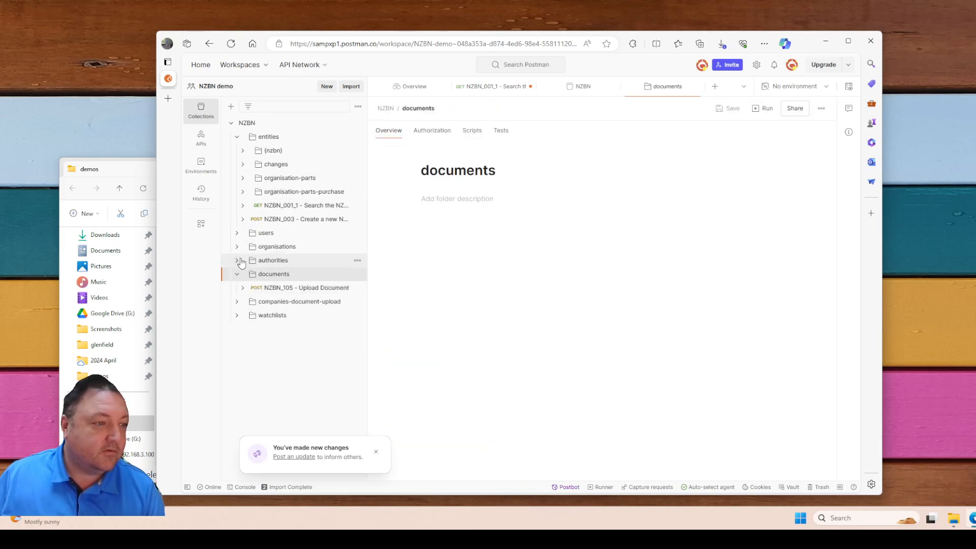
pyautogui.click(241, 262)
pyautogui.click(278, 288)
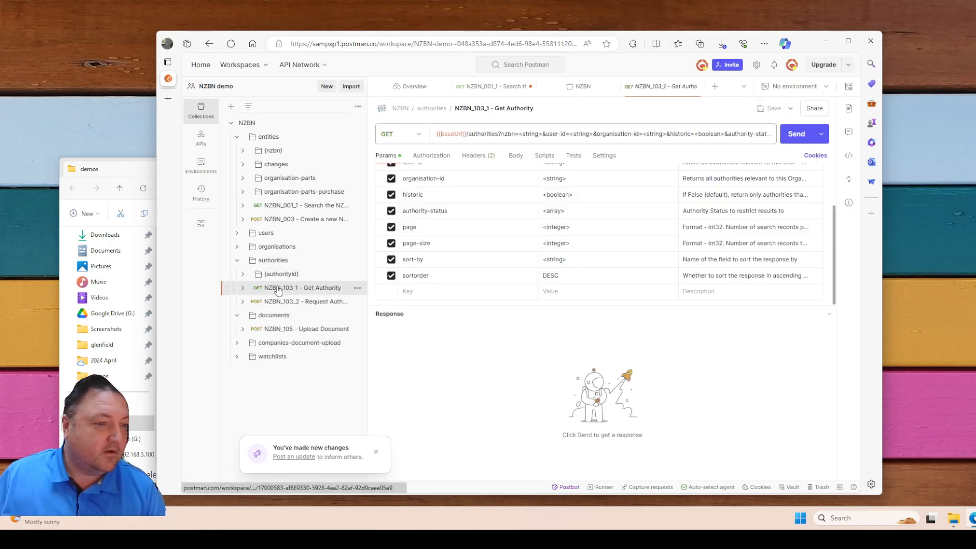
pyautogui.scroll(2, 567, 260)
pyautogui.scroll(1, 567, 260)
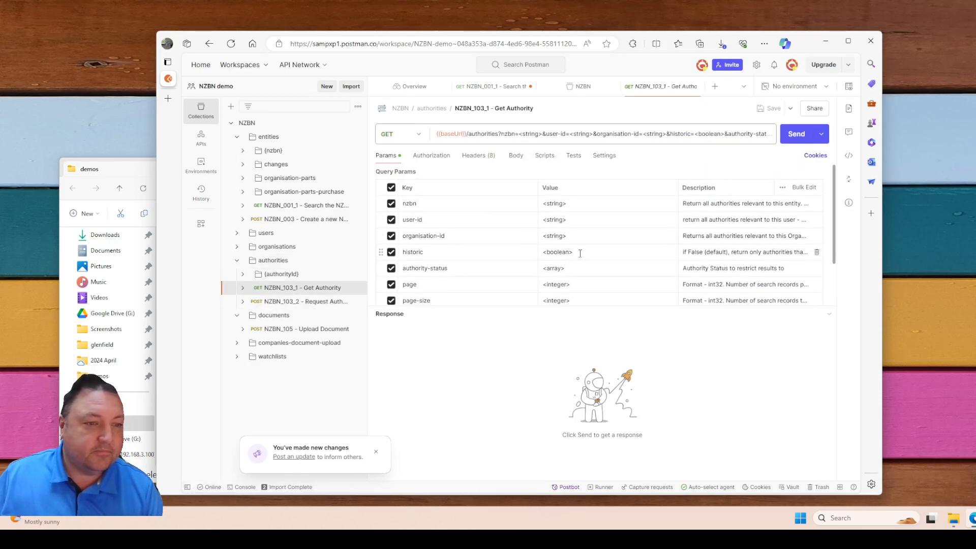
pyautogui.click(479, 156)
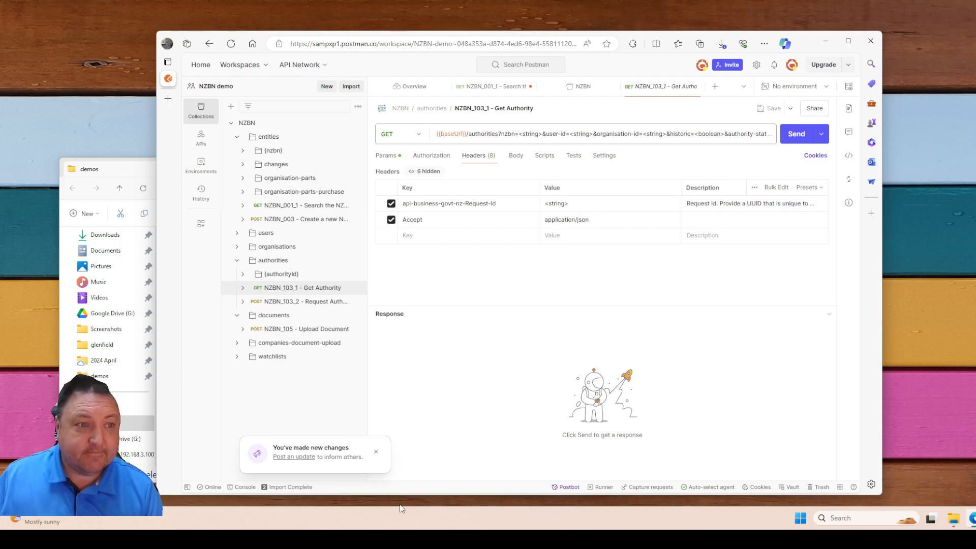
pyautogui.click(281, 205)
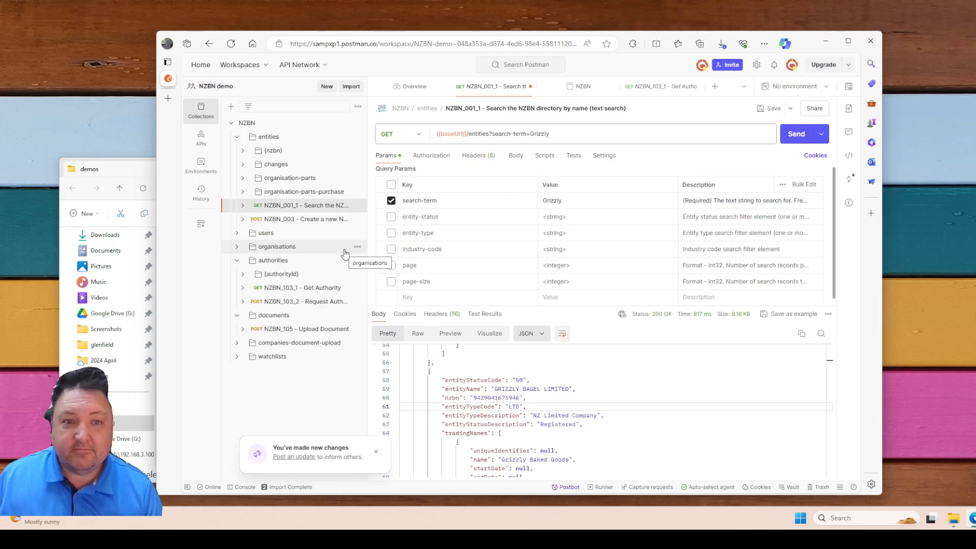